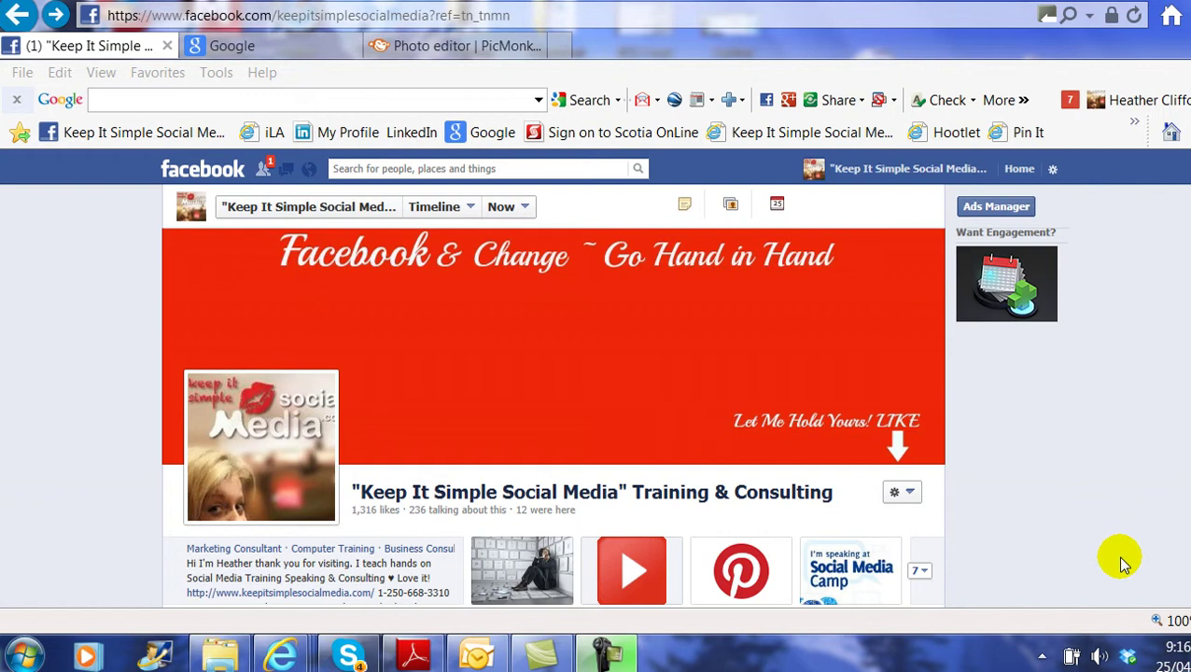
# Switch to the Google search tab in the browser
pyautogui.click(250, 51)
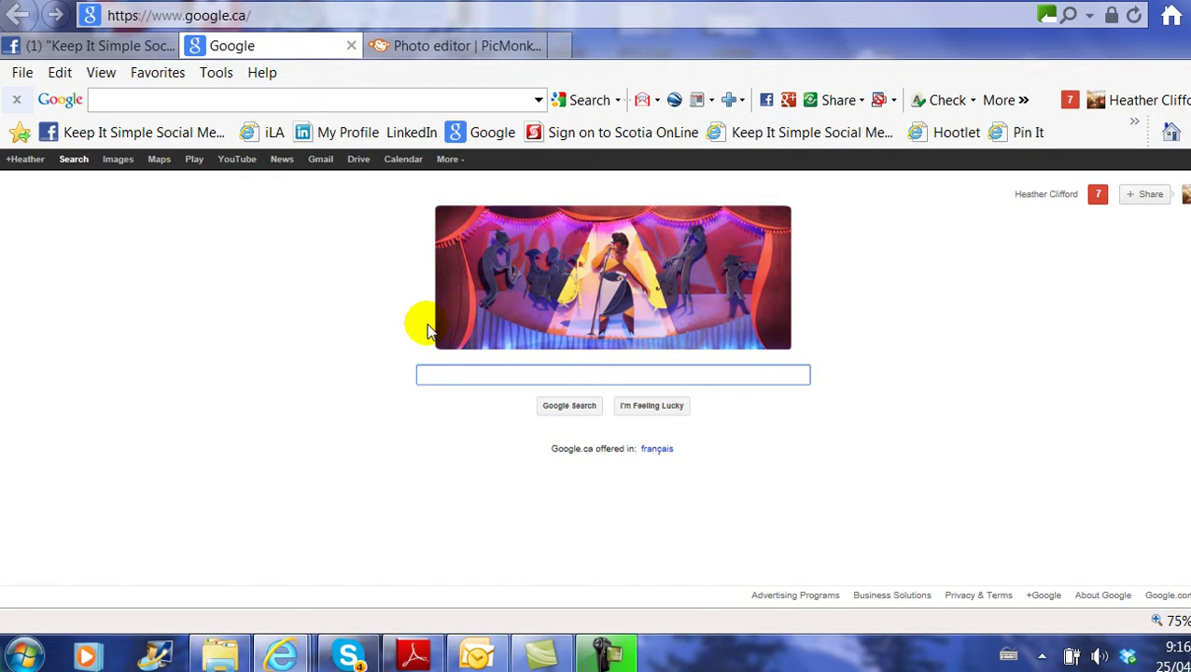
pyautogui.click(123, 161)
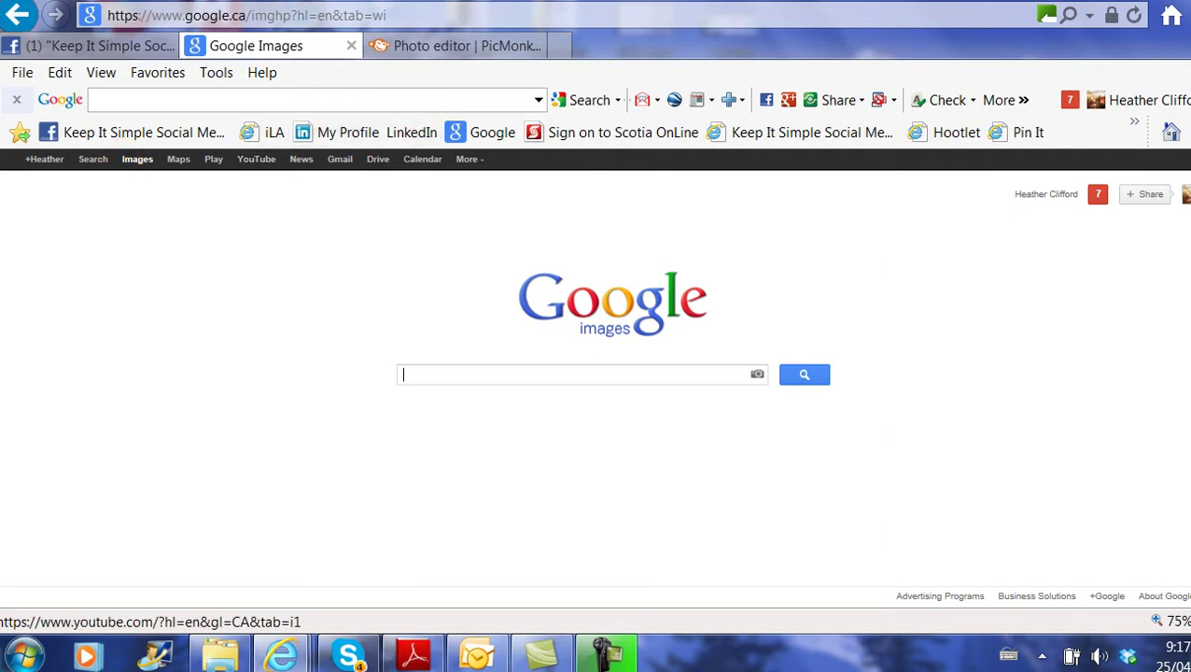
# Check the Picmonkey Cover Image FB desktop folder's images, then return to the Facebook page
pyautogui.press('super+d')
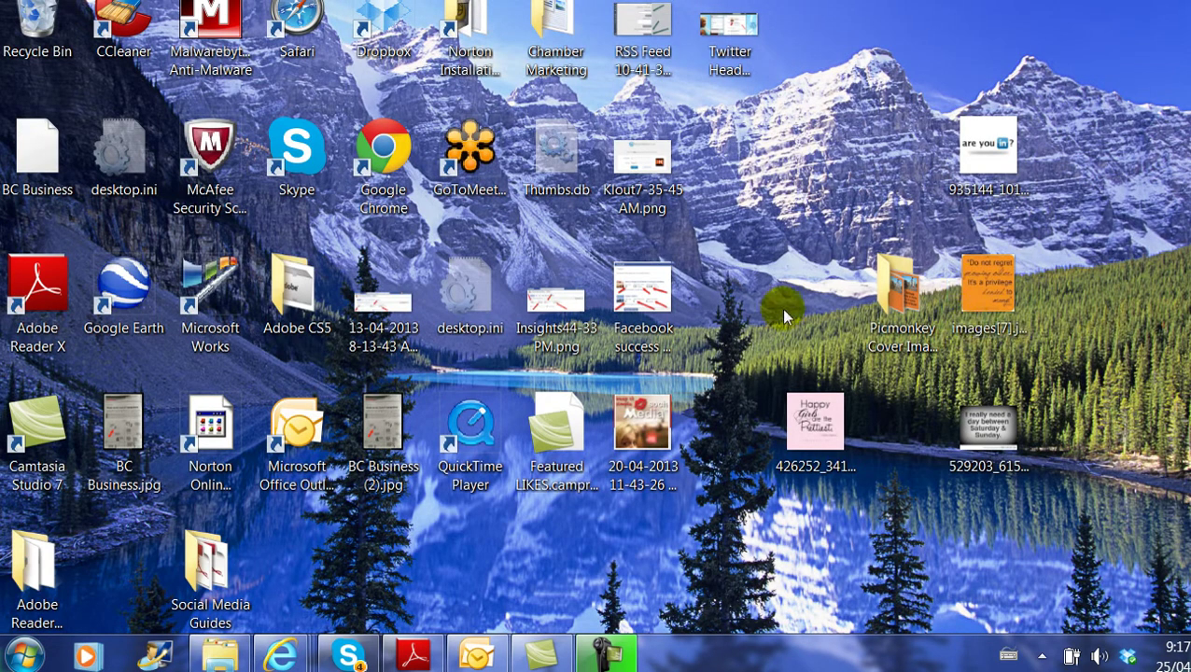
pyautogui.doubleClick(902, 288)
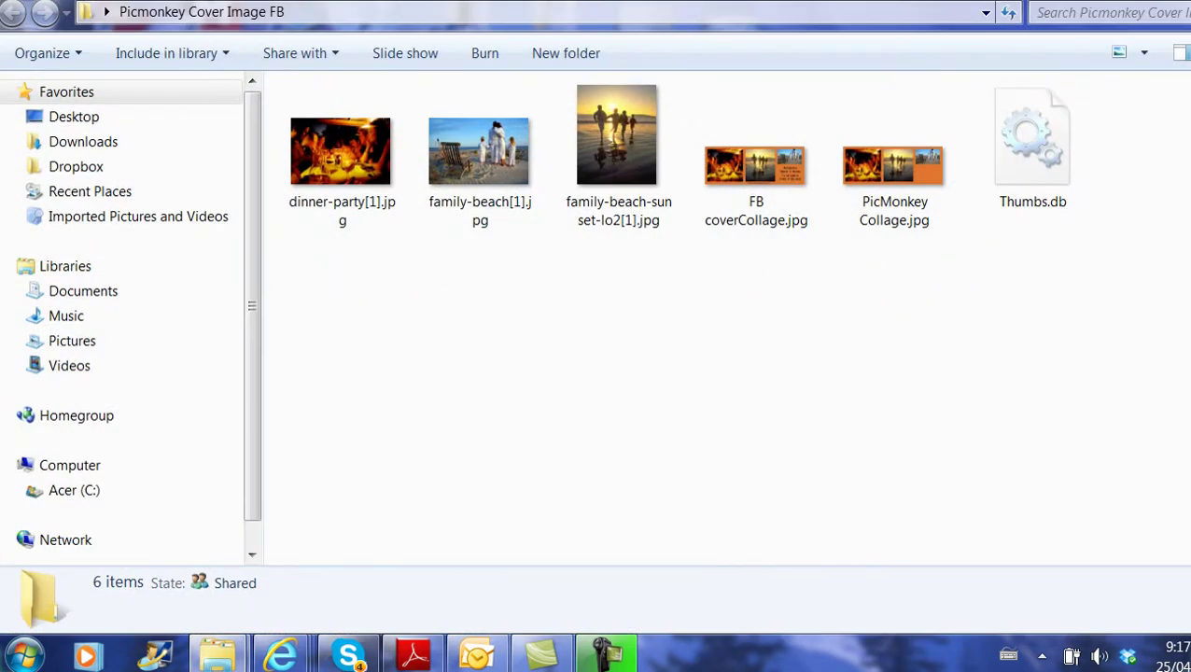
pyautogui.press('super+d')
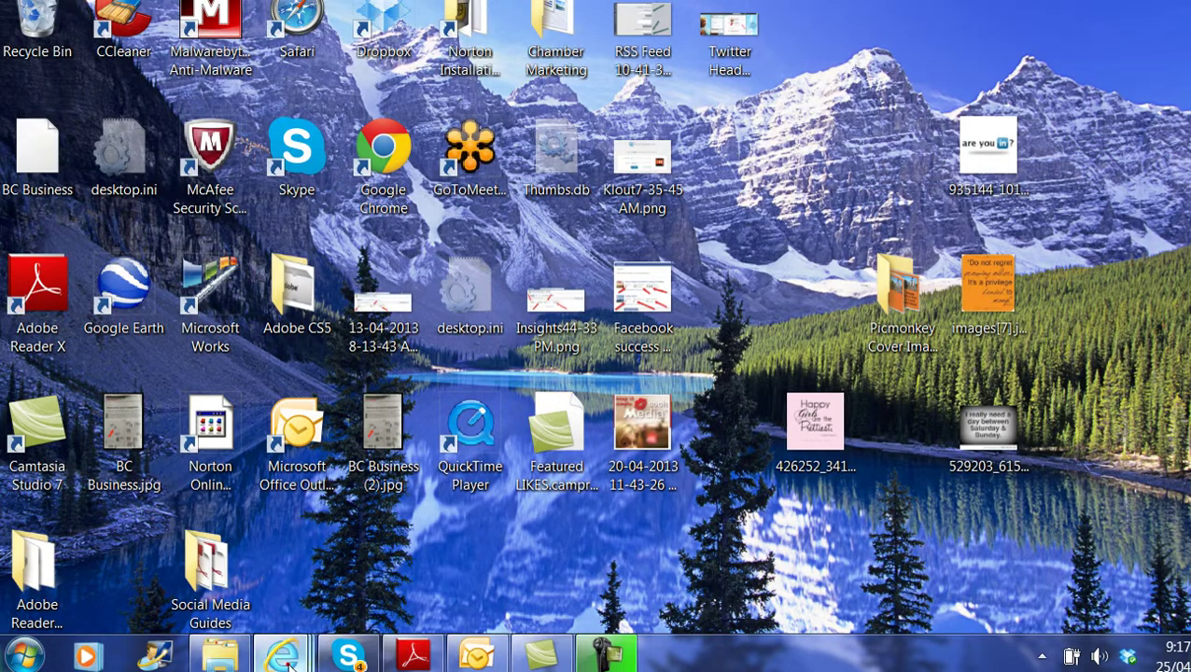
pyautogui.moveTo(280, 657)
pyautogui.click(363, 571)
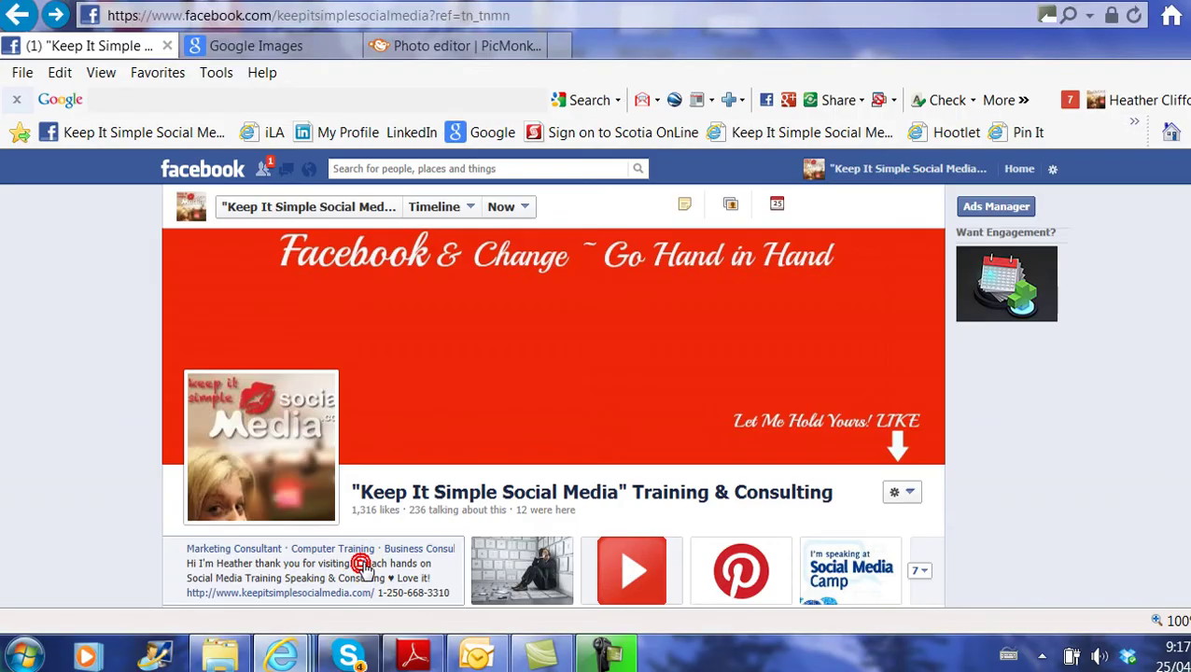
# Switch to the 'Photo editor | PicMonkey' browser tab
pyautogui.click(449, 45)
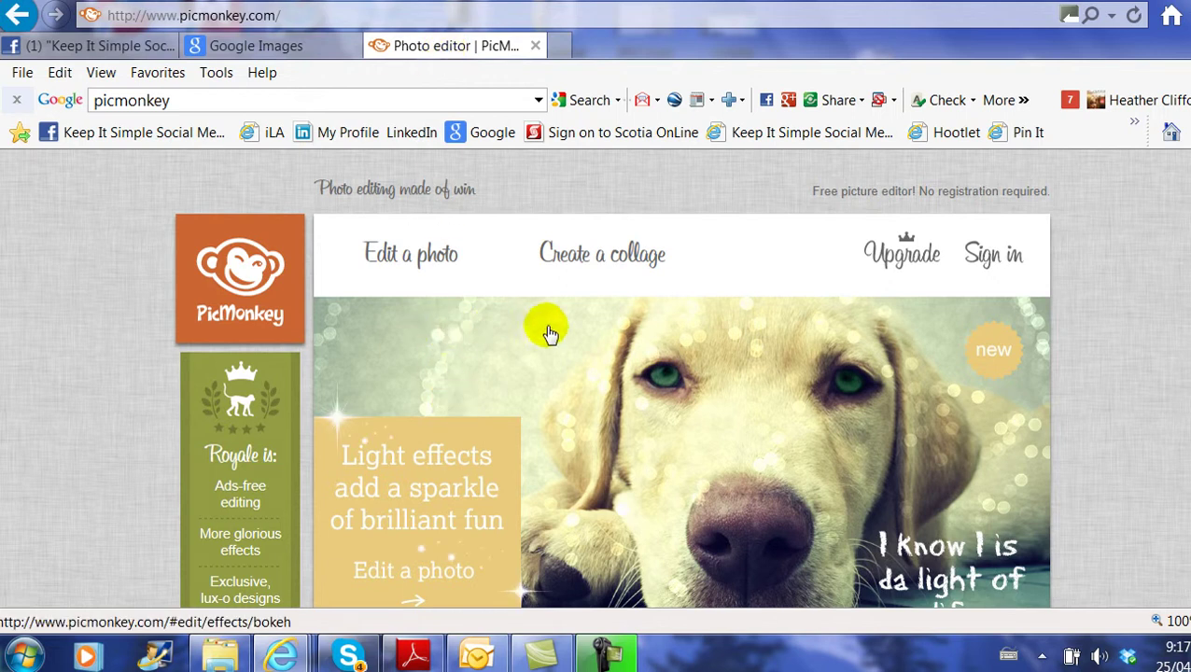
pyautogui.moveTo(386, 291)
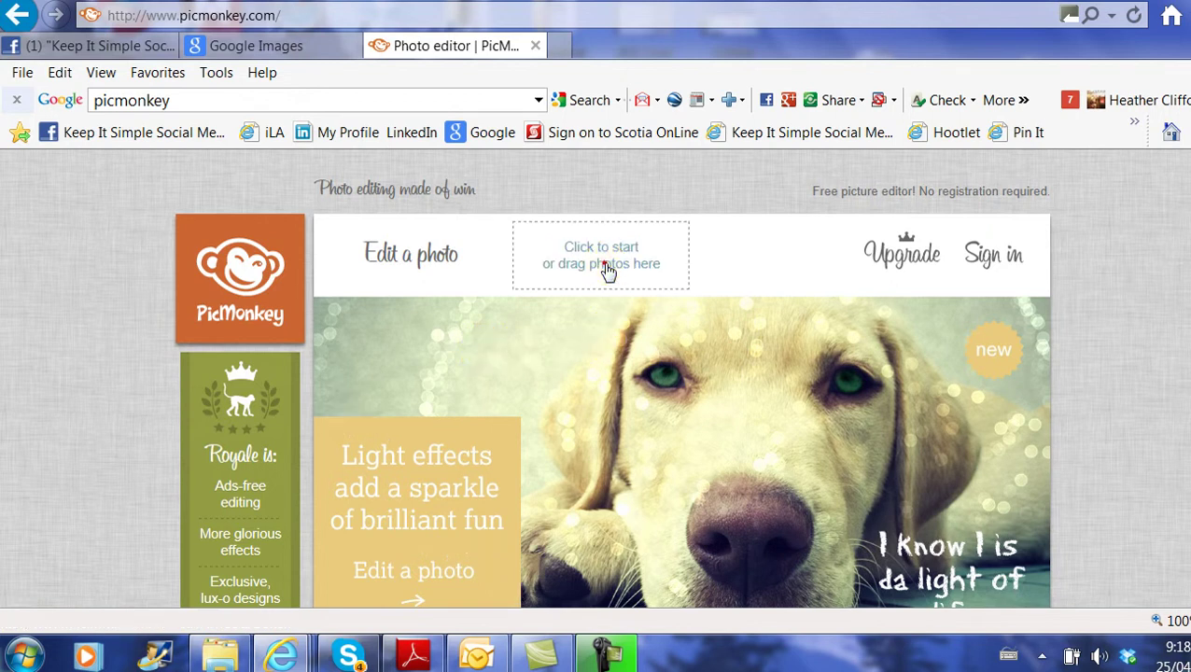
# Start a collage using the second FB Cover layout: 851 x 315 with four cells
pyautogui.click(605, 267)
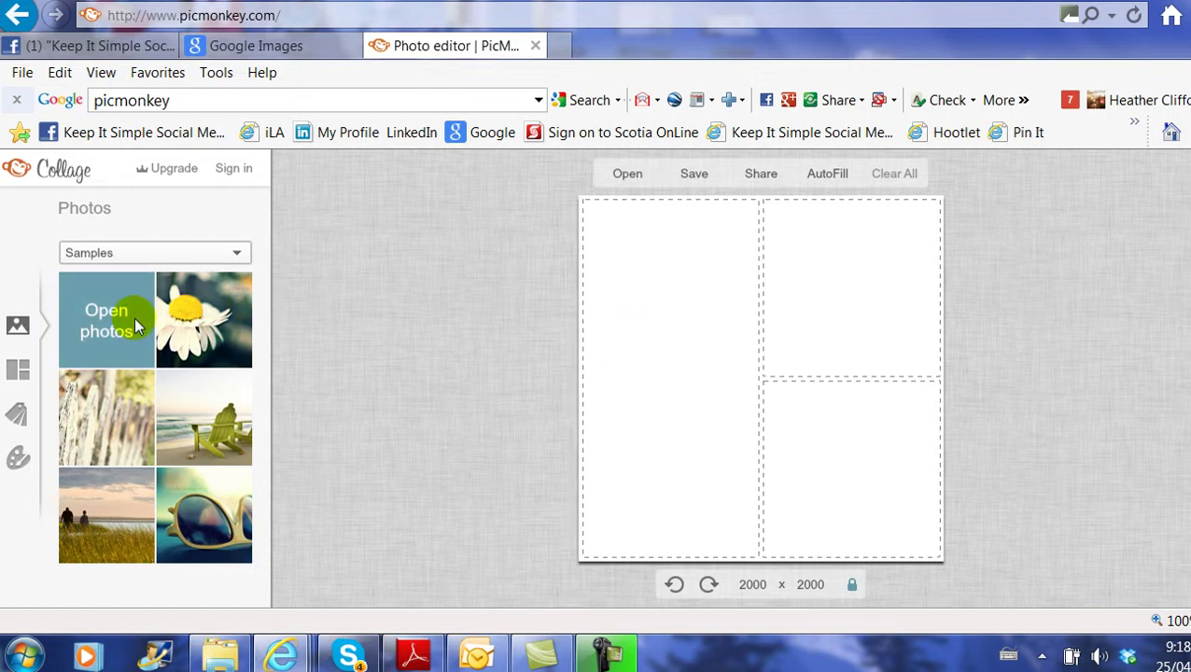
pyautogui.click(18, 372)
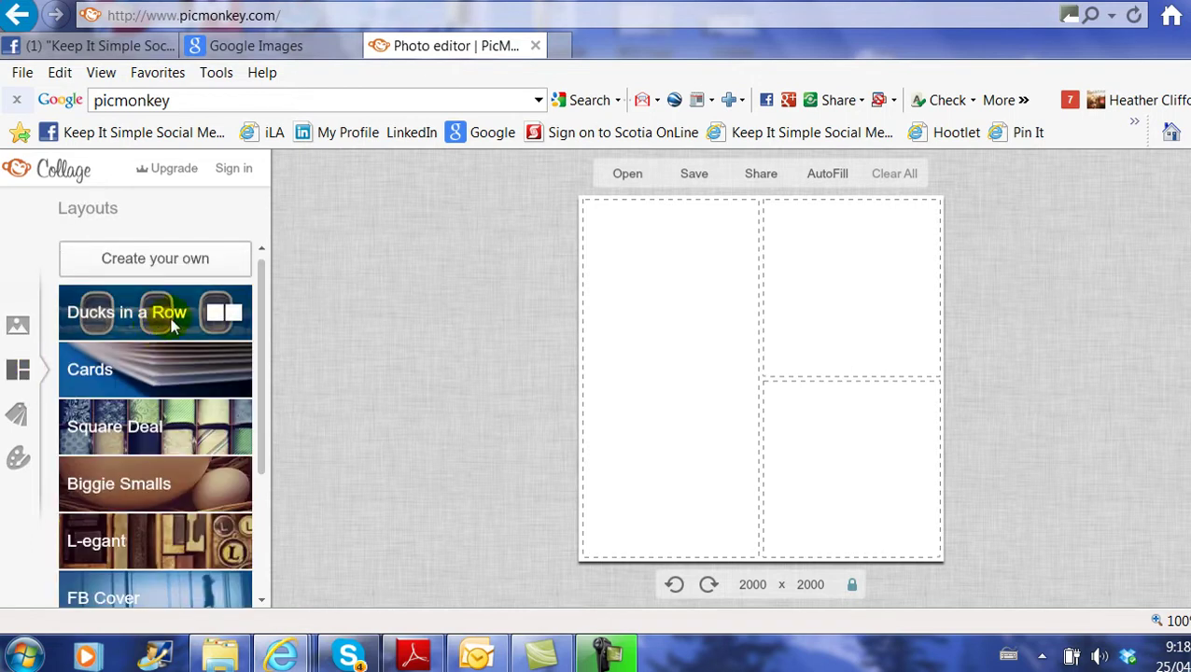
pyautogui.moveTo(259, 323); pyautogui.dragTo(254, 398)
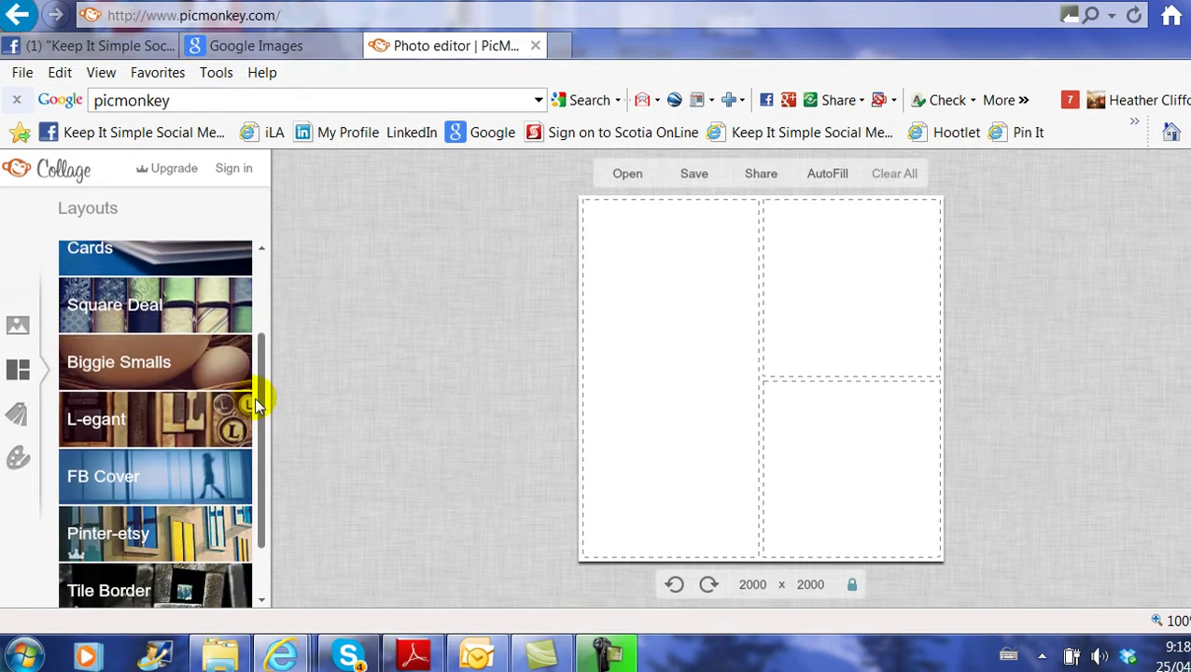
pyautogui.click(164, 478)
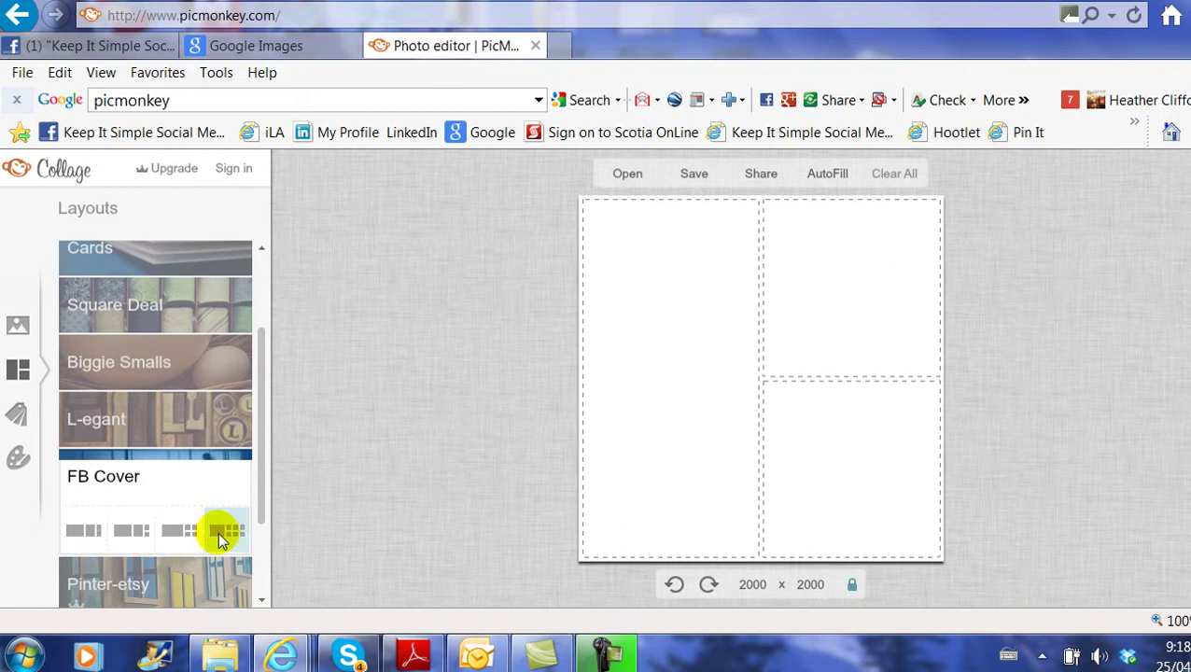
pyautogui.click(132, 534)
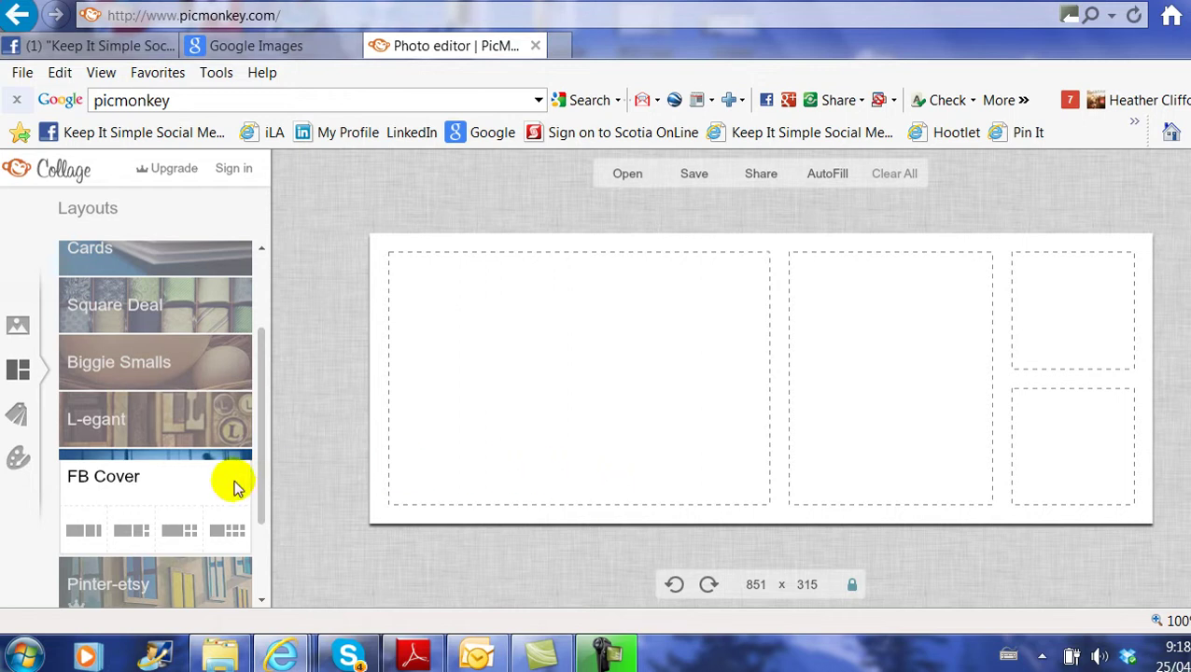
# Set the collage background to dark orange d59031
pyautogui.click(18, 457)
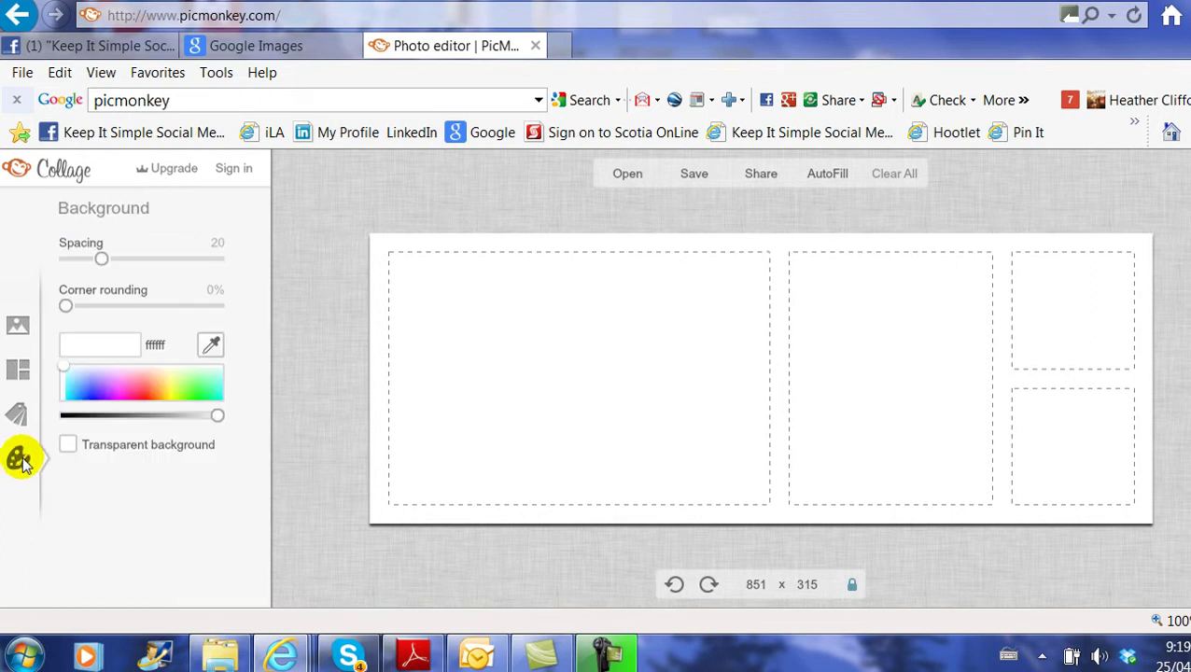
pyautogui.click(158, 388)
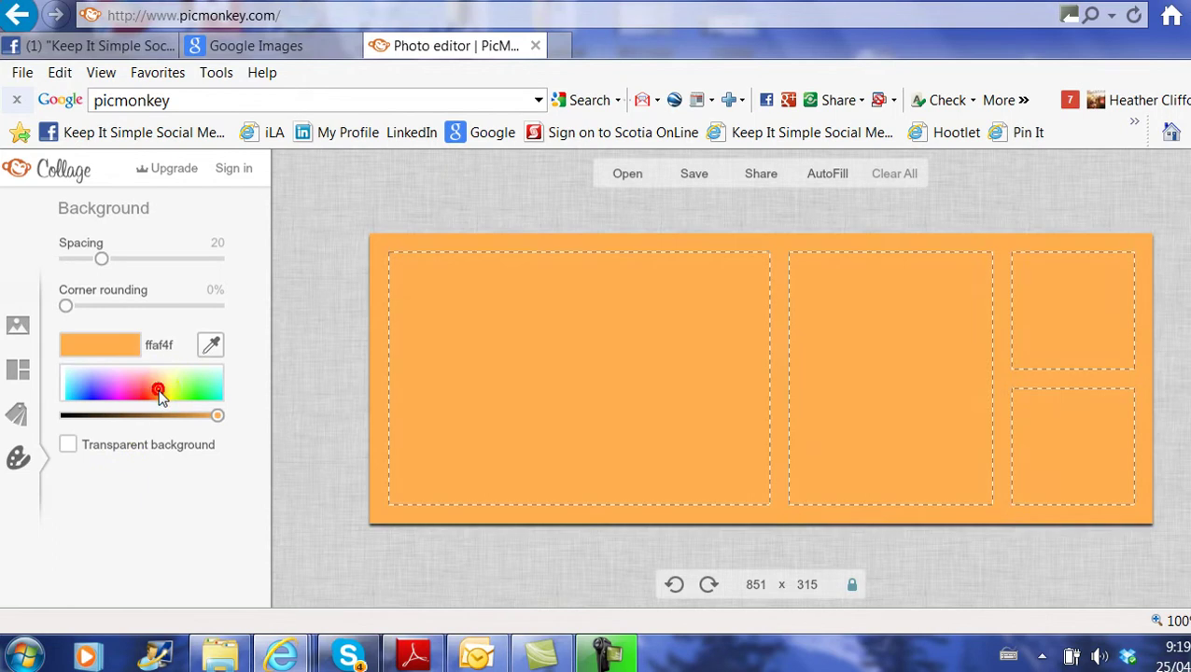
pyautogui.click(159, 392)
pyautogui.moveTo(199, 425)
pyautogui.mouseDown()
pyautogui.moveTo(220, 415)
pyautogui.moveTo(194, 425)
pyautogui.mouseUp()
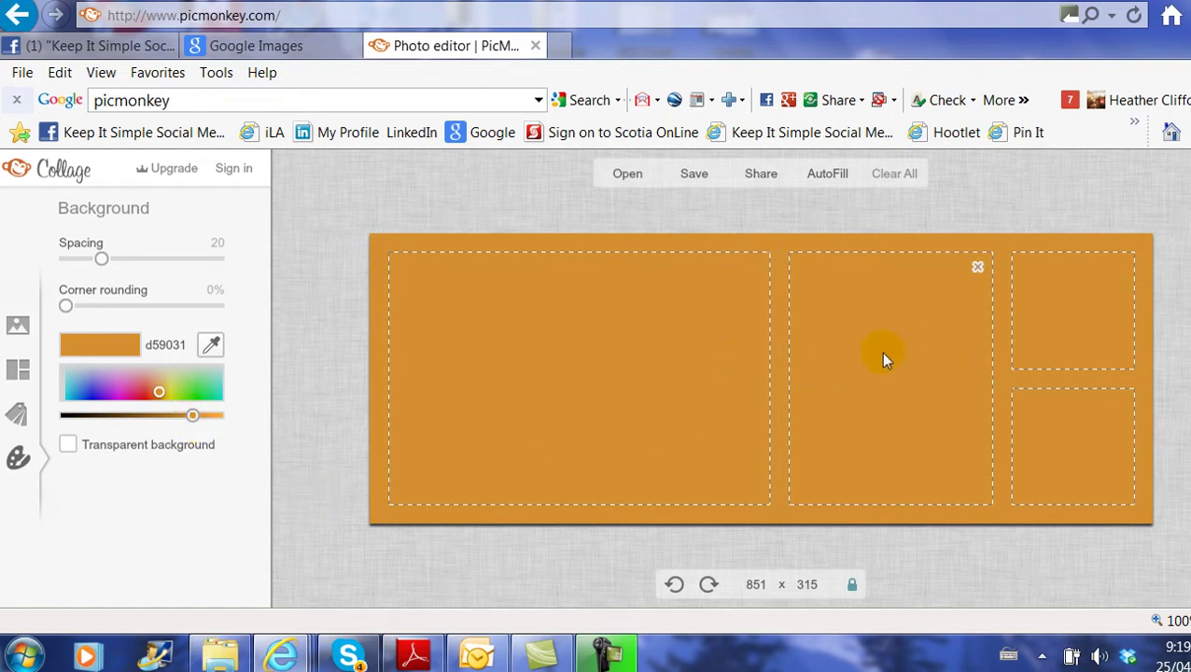
# Drag the cell dividers left to give three similar-width columns with a narrower first column
pyautogui.moveTo(777, 389); pyautogui.dragTo(708, 393)
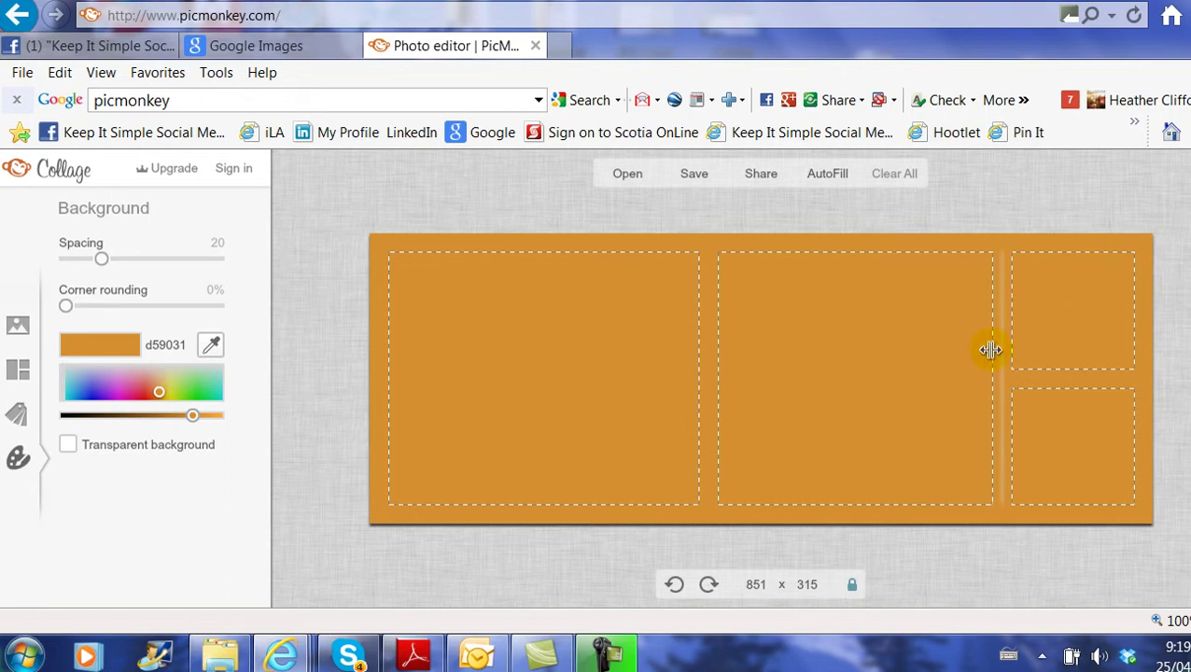
pyautogui.moveTo(996, 350); pyautogui.dragTo(930, 362)
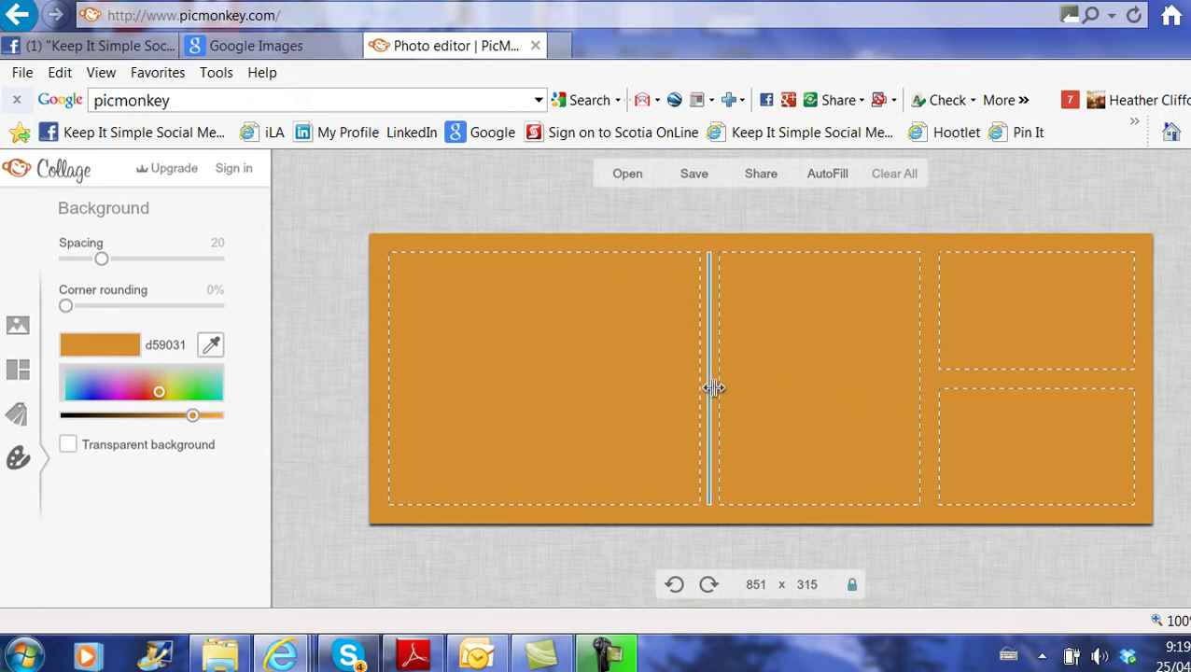
pyautogui.moveTo(710, 388); pyautogui.dragTo(686, 378)
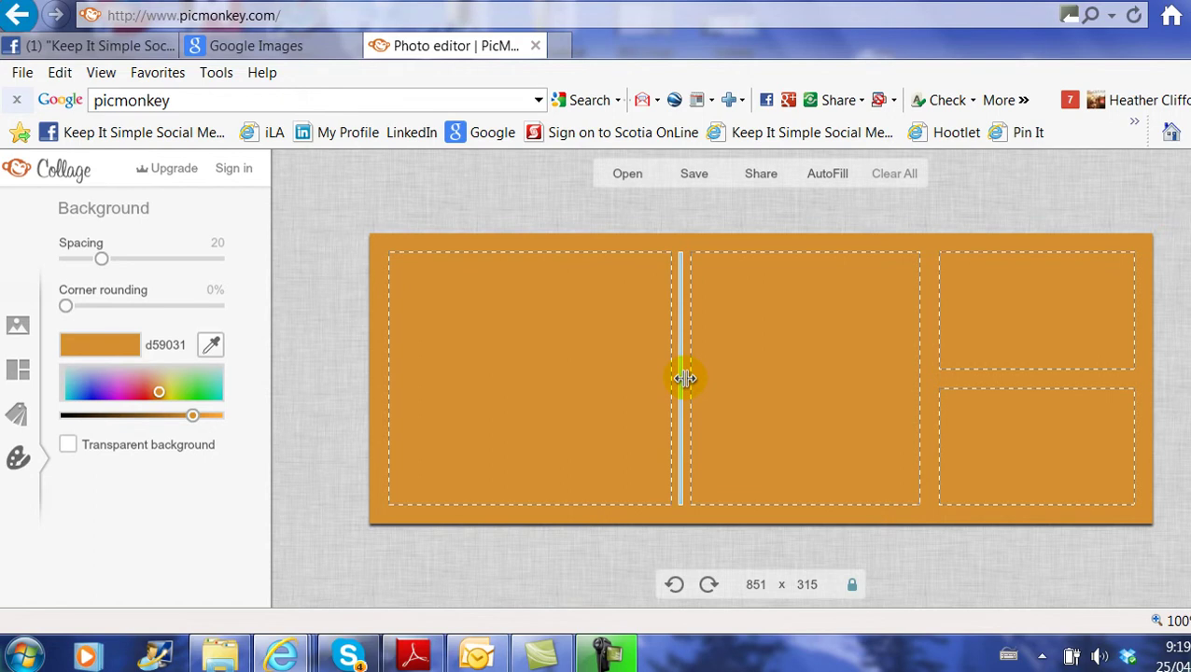
# Load dinner-party, family-beach and family-beach-sunset from the Picmonkey Cover Image FB folder
pyautogui.click(628, 174)
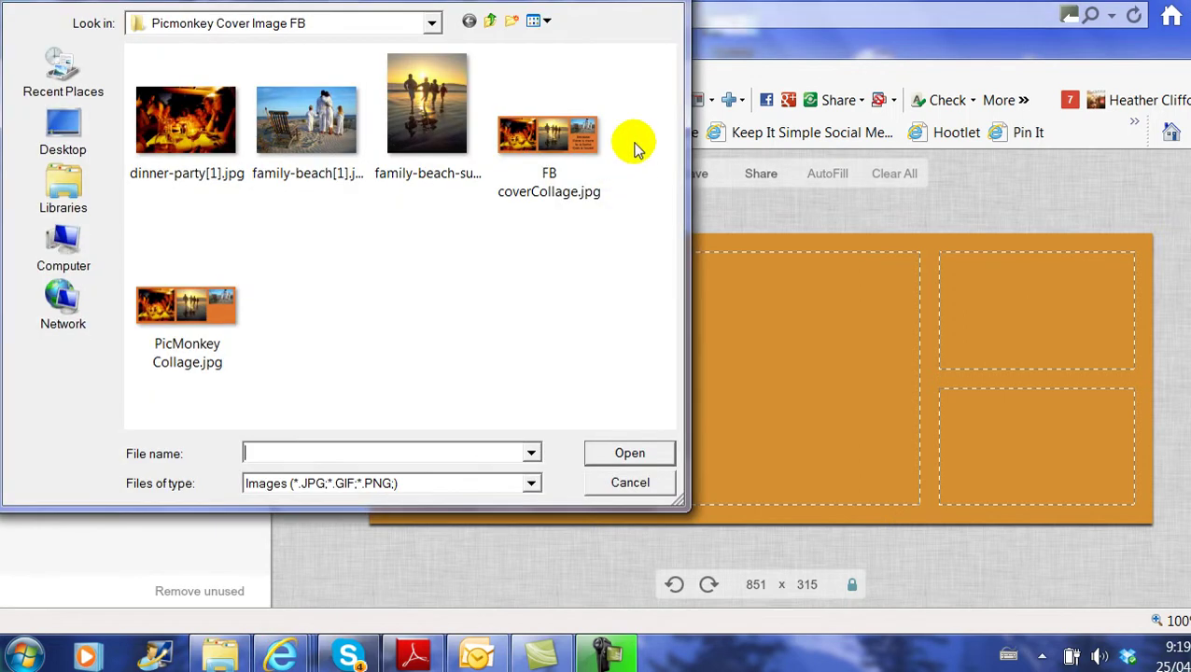
pyautogui.click(631, 484)
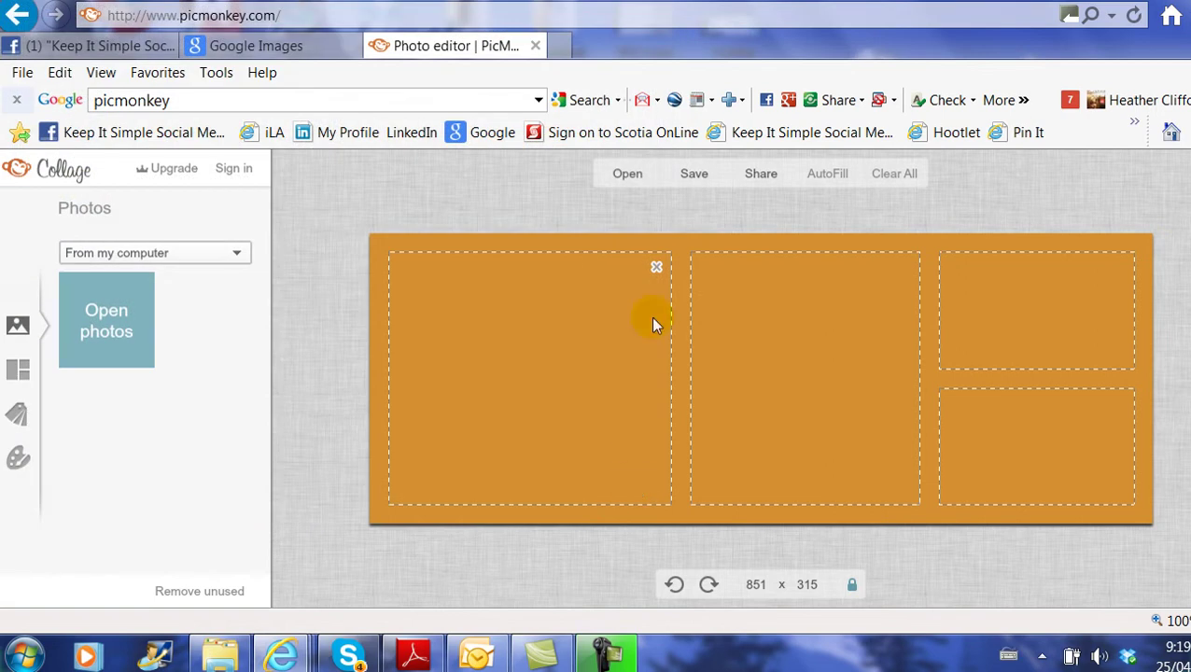
pyautogui.click(629, 173)
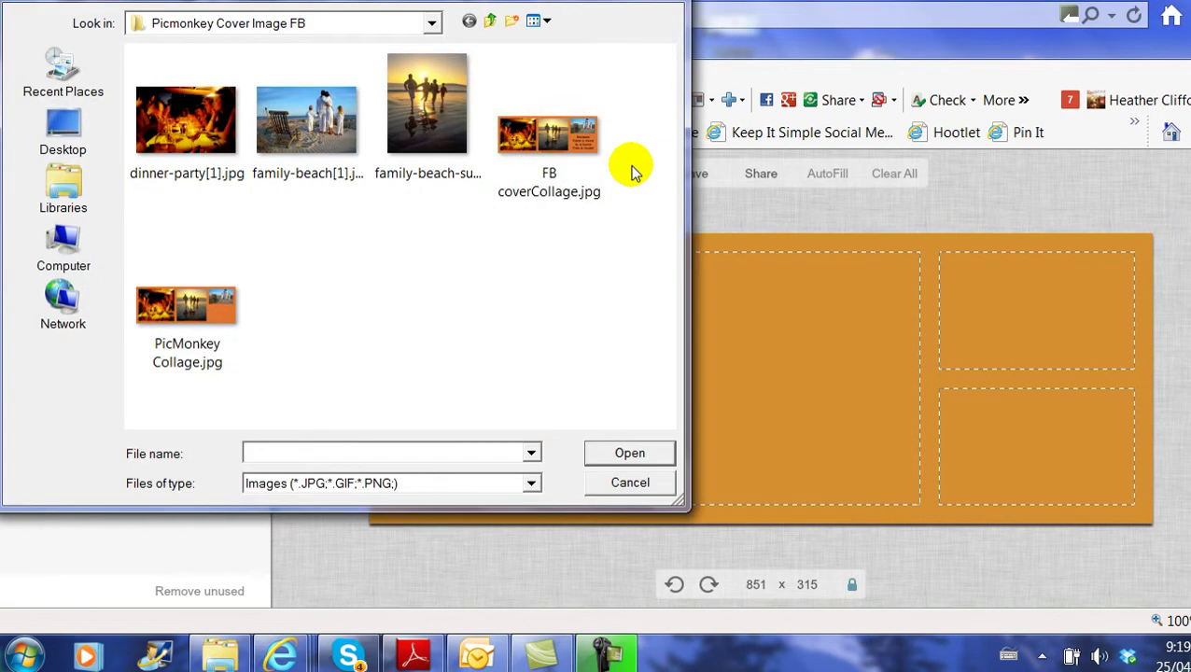
pyautogui.click(62, 127)
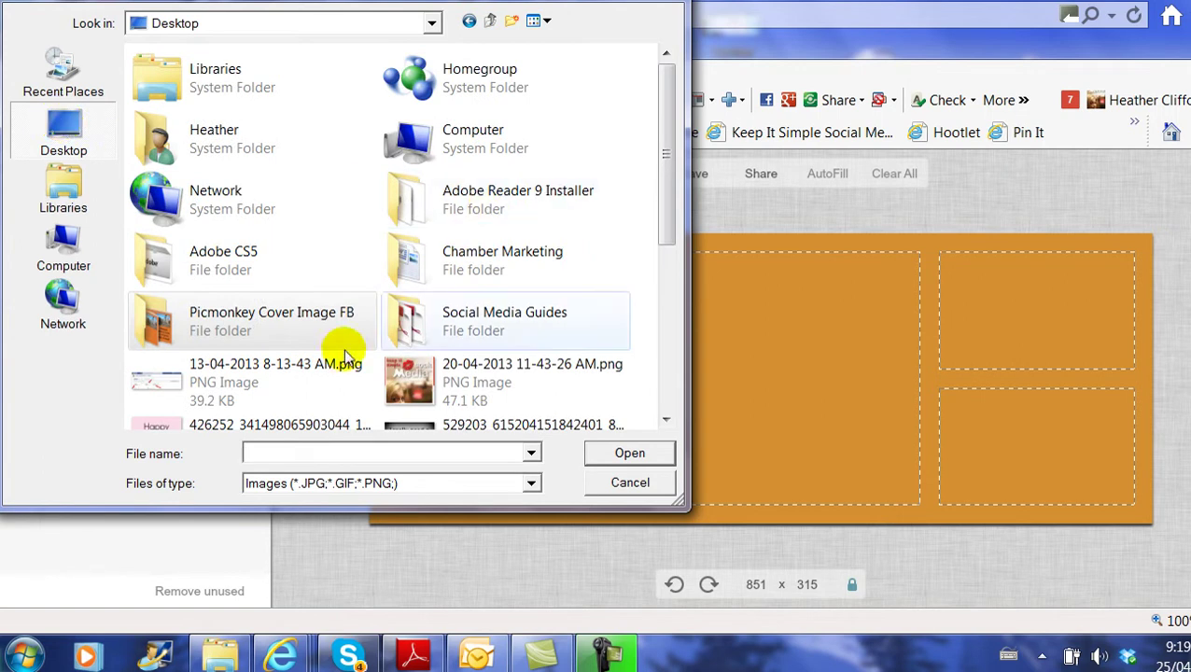
pyautogui.click(210, 327)
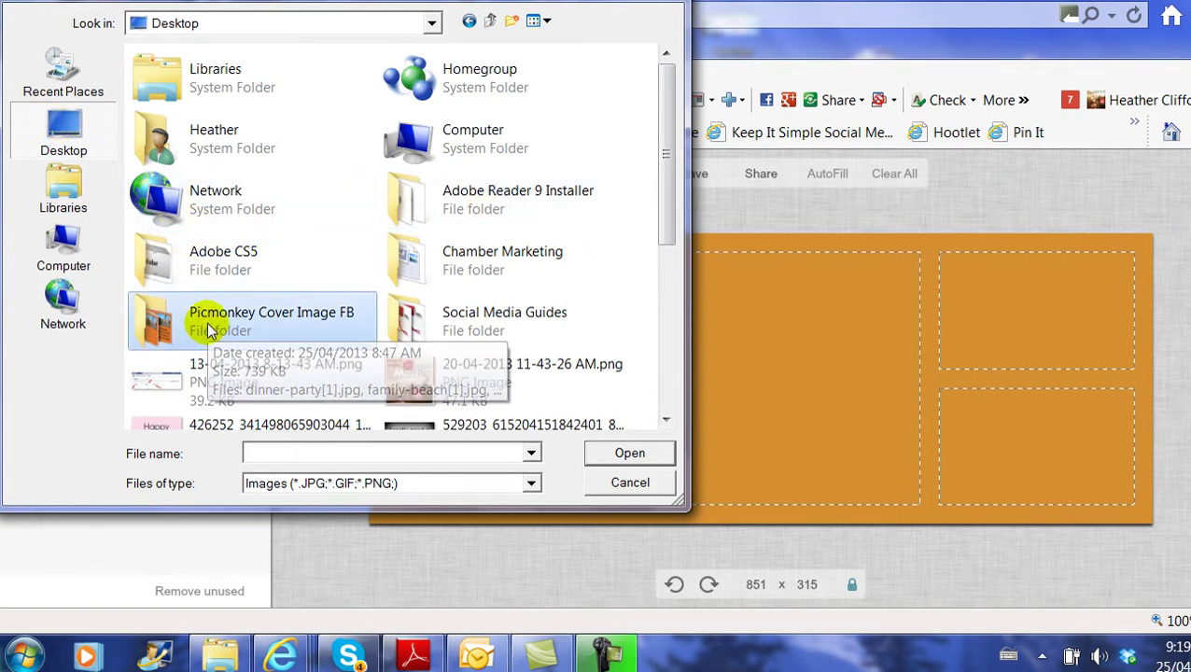
pyautogui.doubleClick(208, 325)
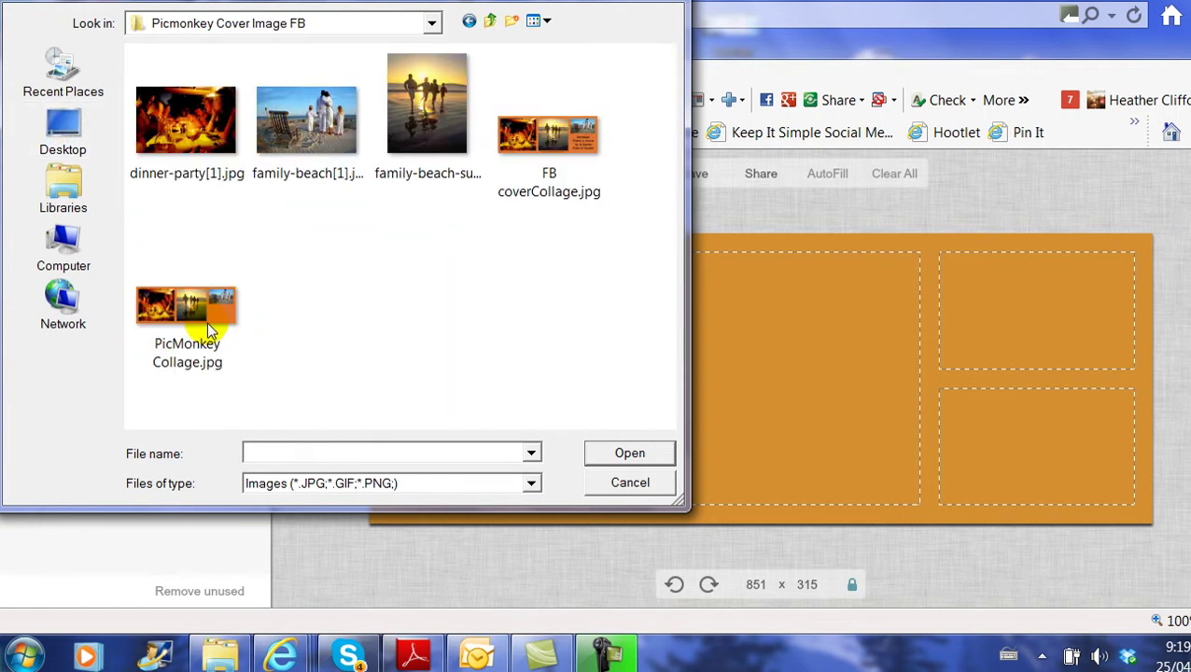
pyautogui.click(207, 118)
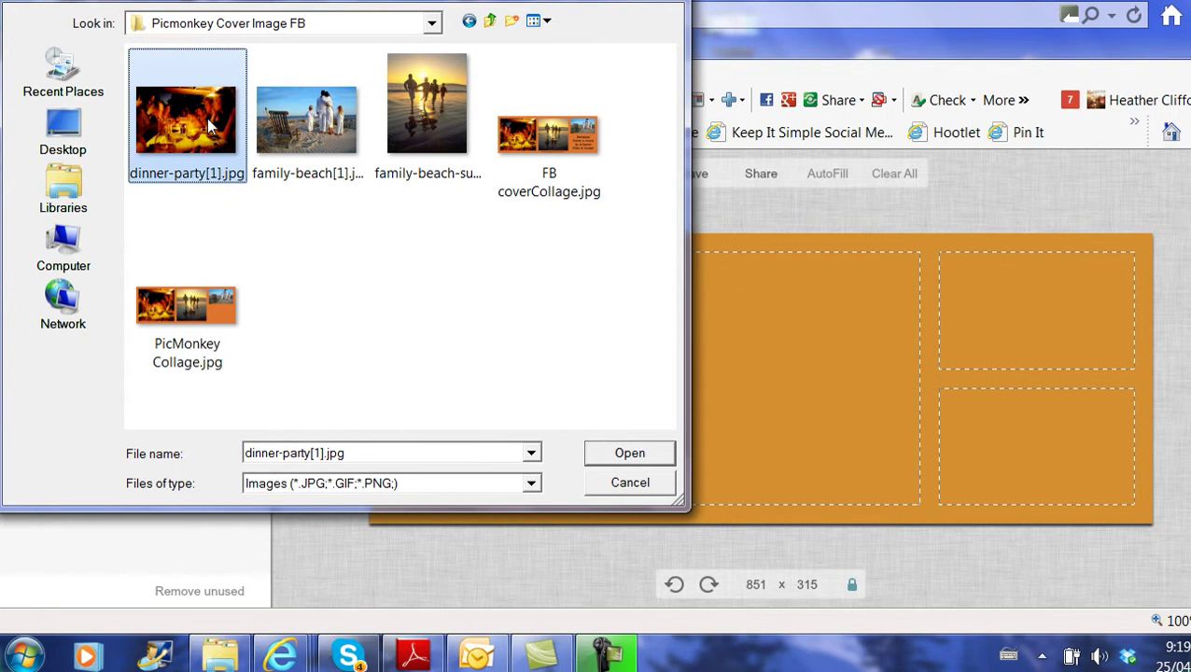
pyautogui.keyDown('ctrl'); pyautogui.click(278, 129); pyautogui.keyUp('ctrl')
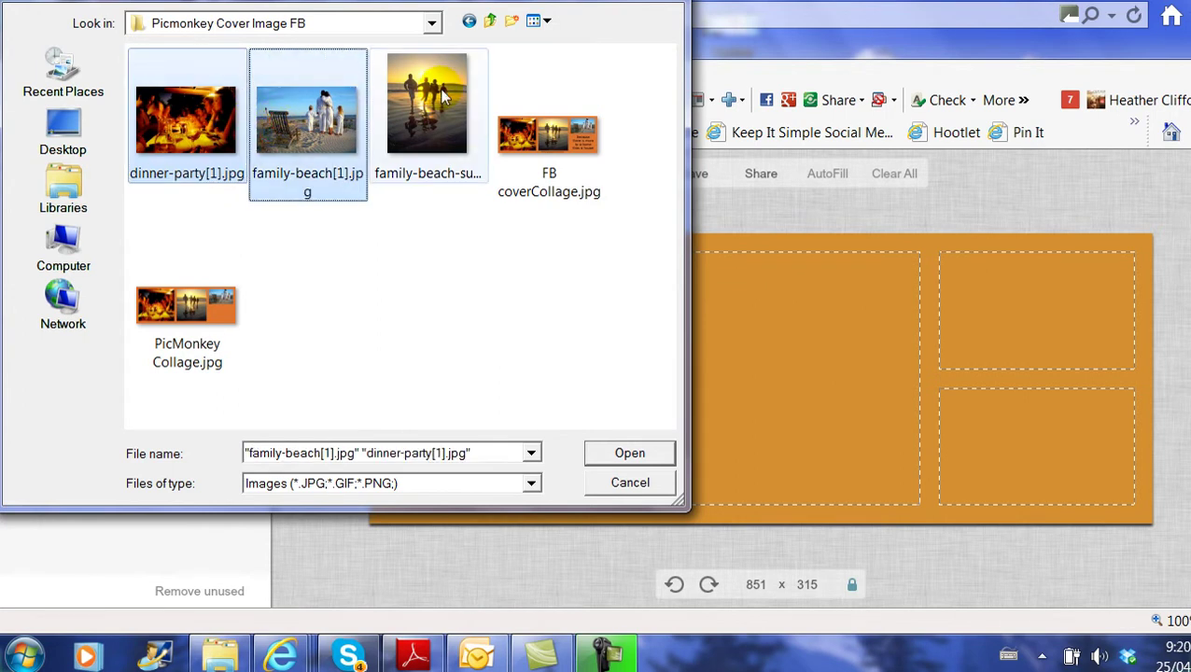
pyautogui.keyDown('ctrl'); pyautogui.click(444, 97); pyautogui.keyUp('ctrl')
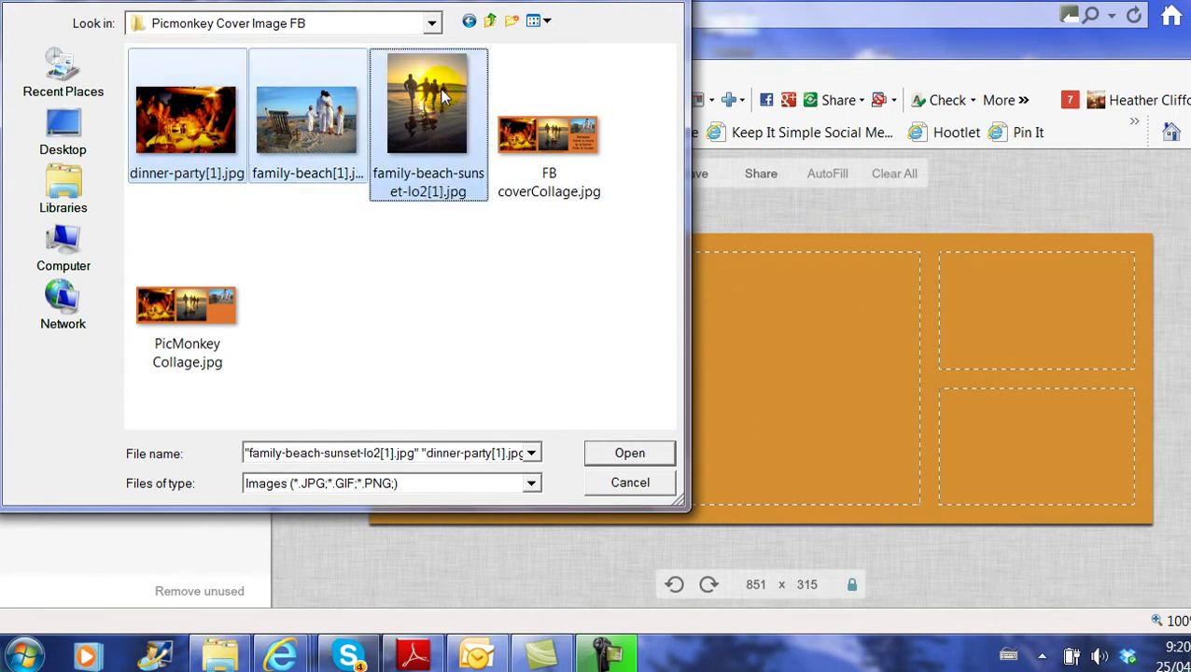
pyautogui.click(615, 453)
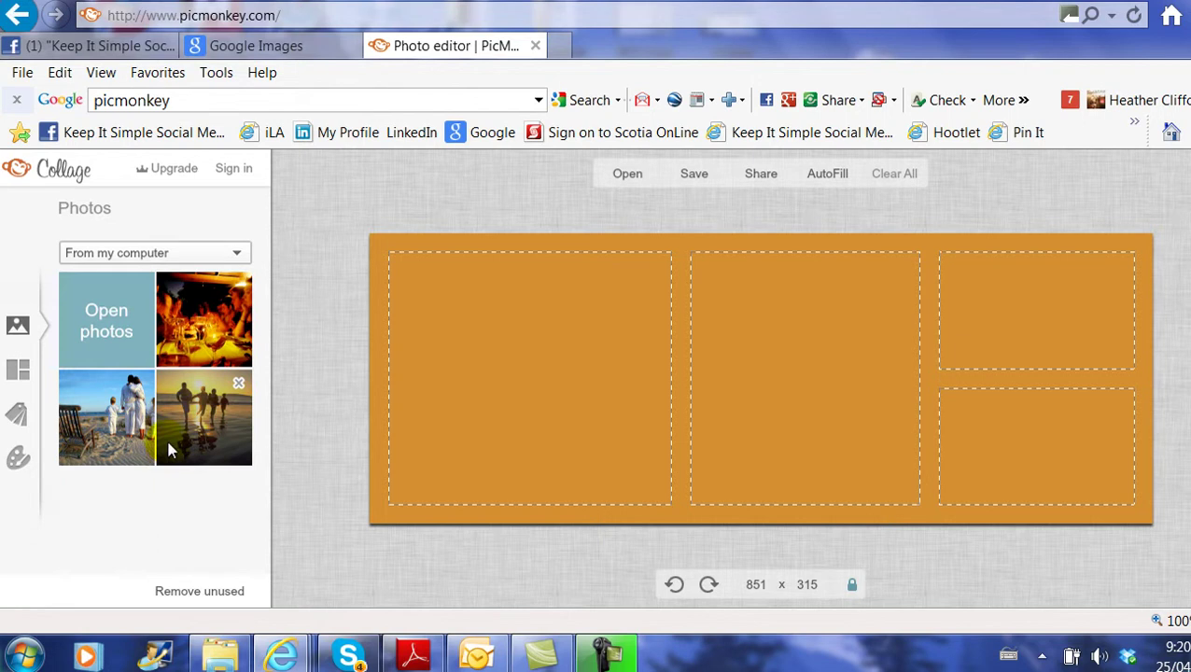
# Place the dinner photo left, sunset photo middle and family beach photo top-right
pyautogui.moveTo(196, 297); pyautogui.dragTo(489, 396)
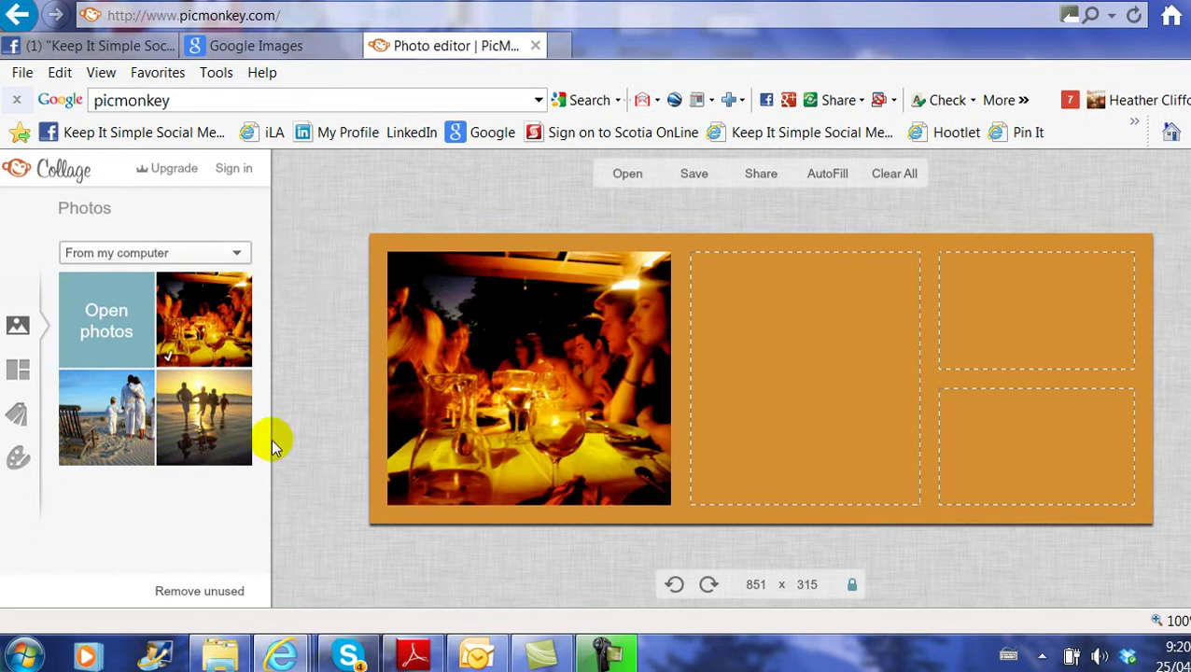
pyautogui.moveTo(210, 439); pyautogui.dragTo(787, 416)
pyautogui.moveTo(109, 430); pyautogui.dragTo(996, 359)
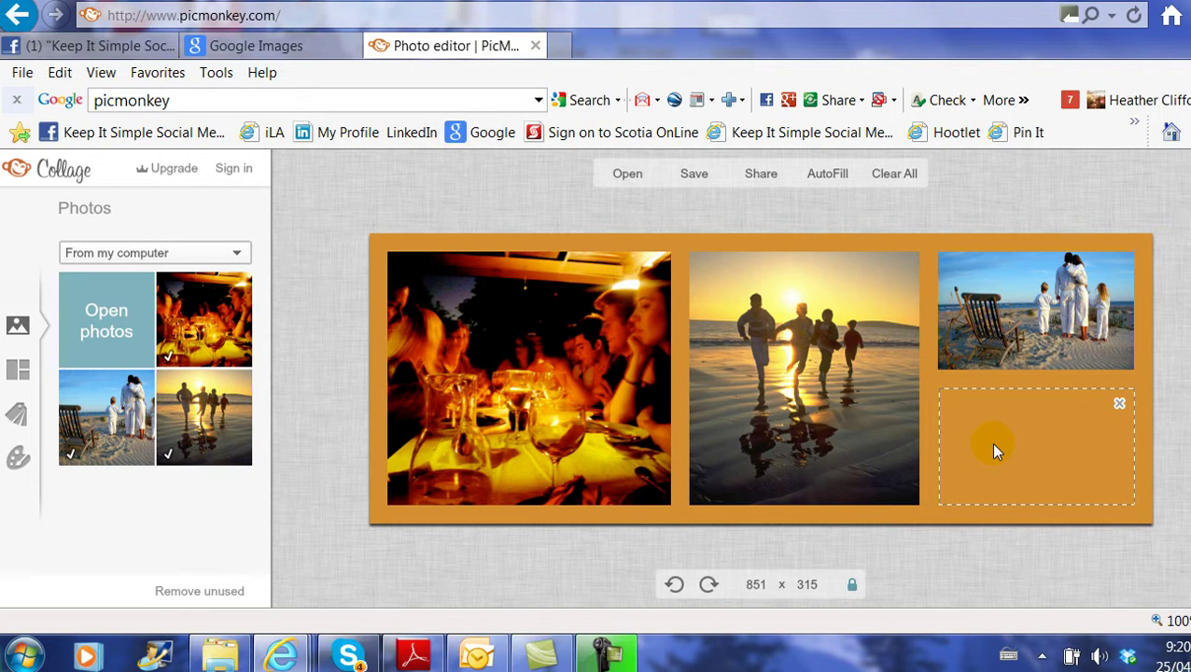
# Save the collage as PicMonkey Collage.jpg, replacing the existing file
pyautogui.click(695, 178)
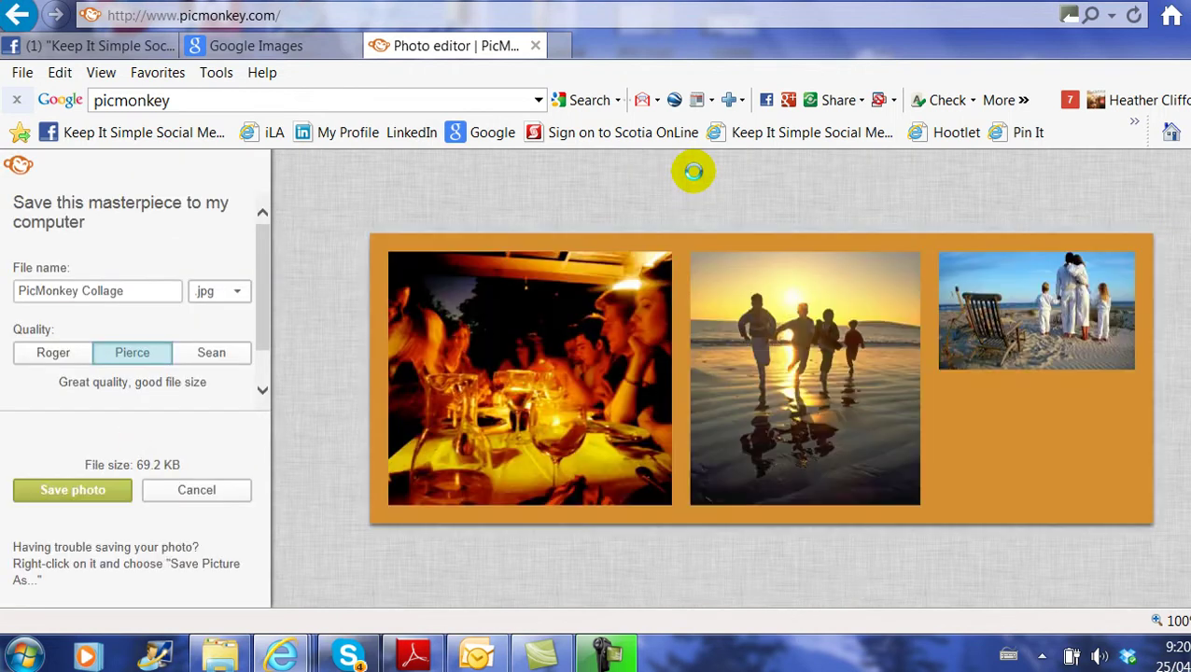
pyautogui.click(75, 492)
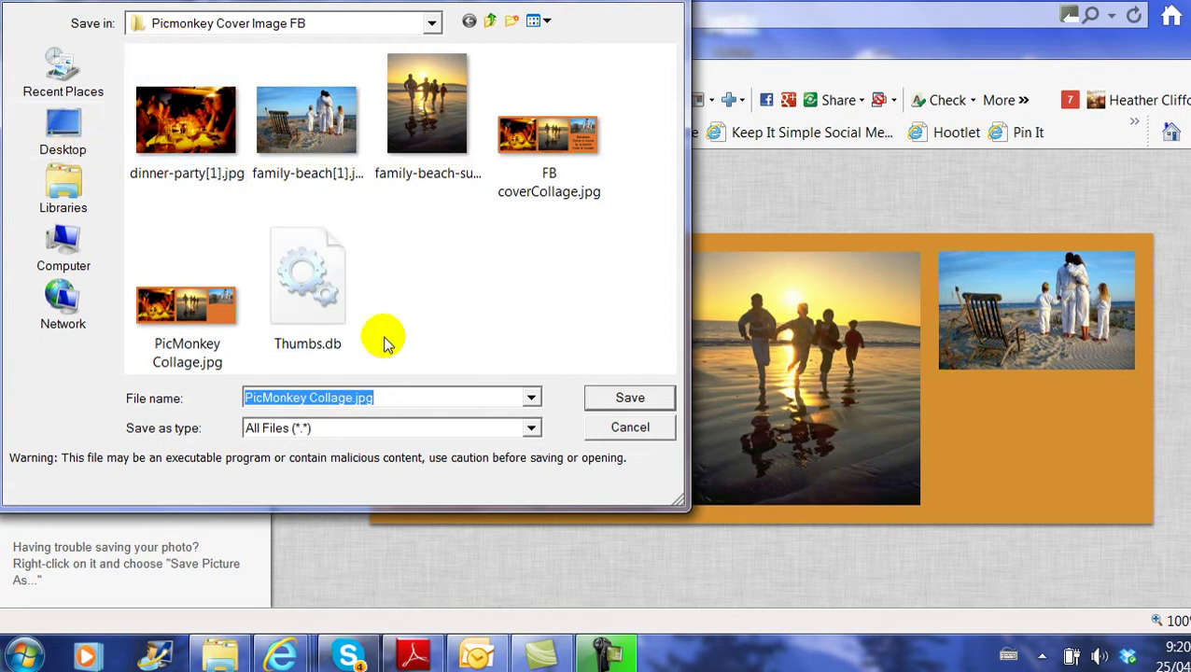
pyautogui.click(631, 399)
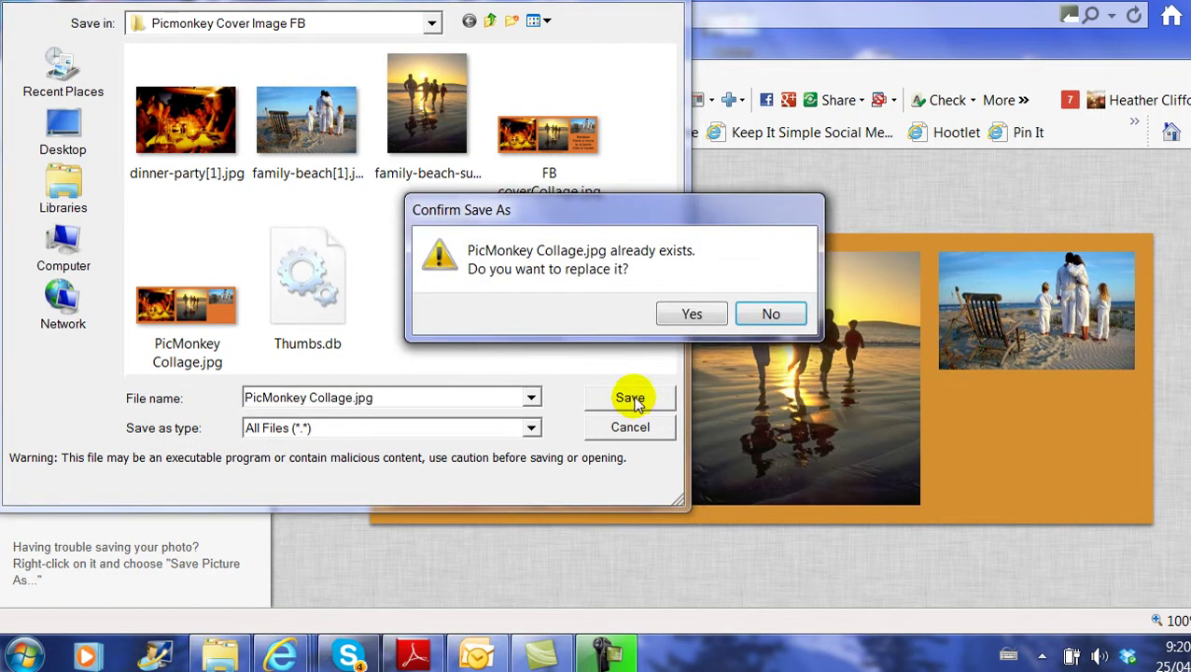
pyautogui.click(692, 314)
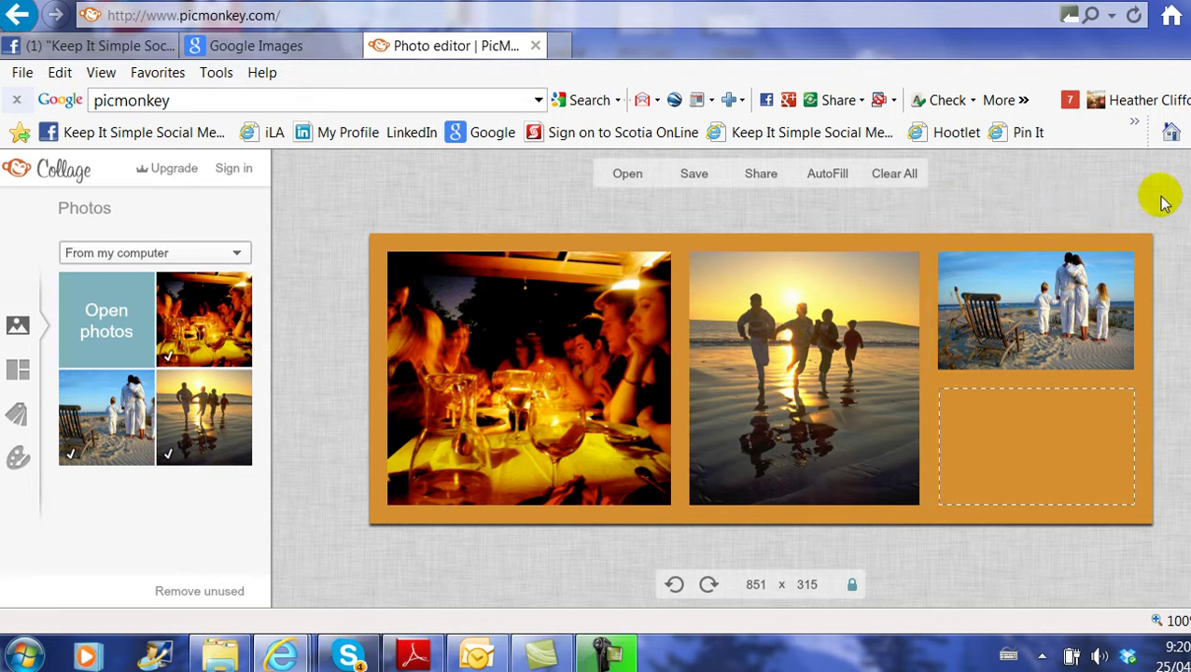
# Return to the PicMonkey home page and choose to edit a photo from the computer
pyautogui.press('BackSpace')
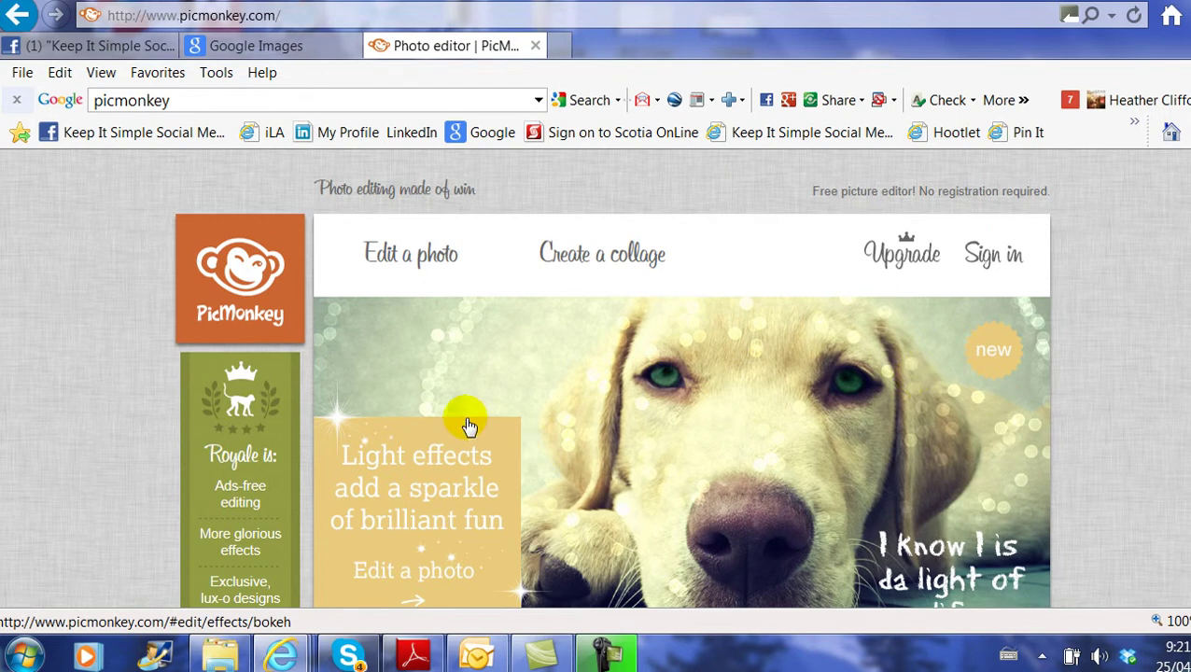
pyautogui.moveTo(422, 265)
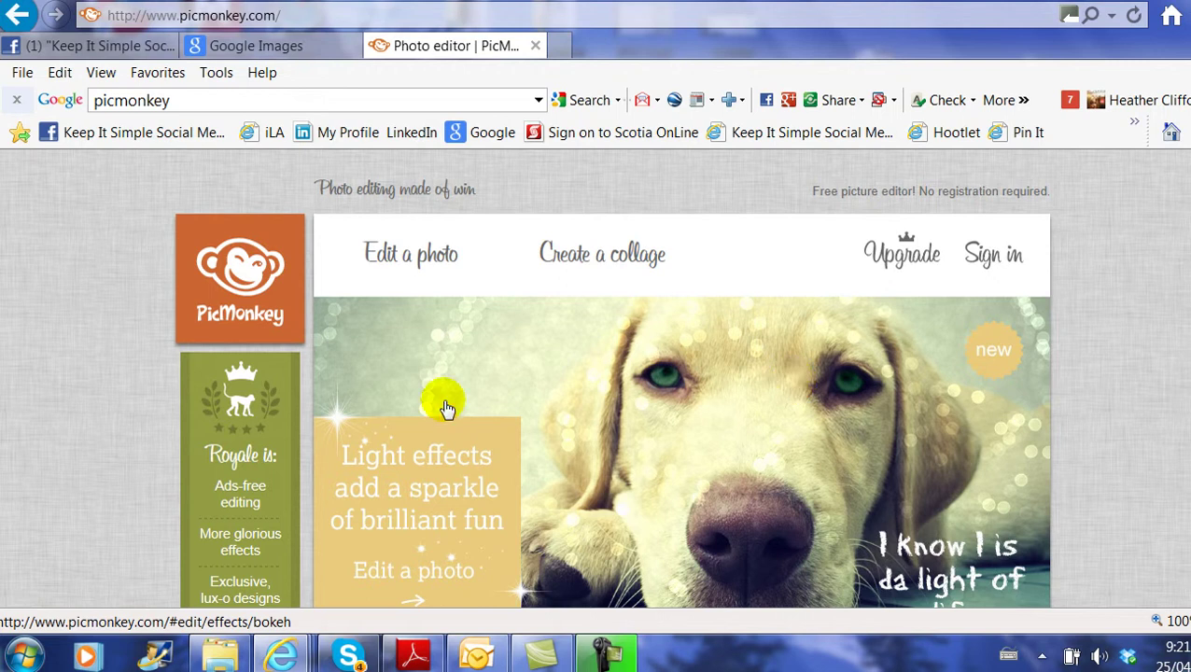
pyautogui.click(383, 260)
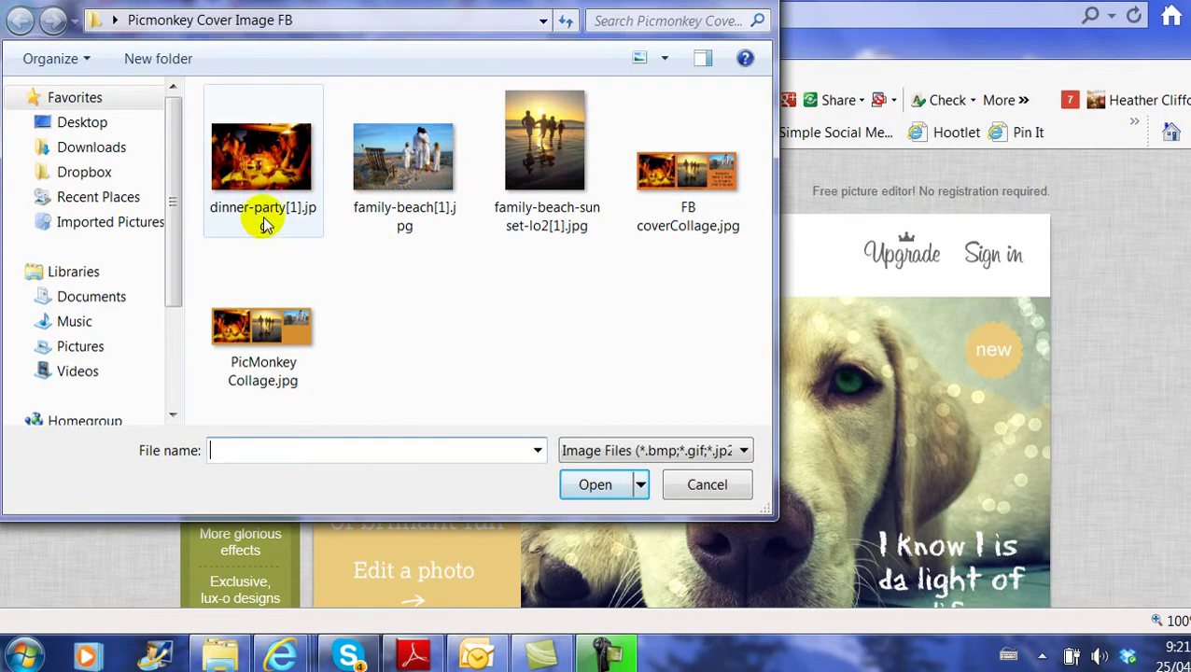
# Open PicMonkey Collage.jpg in the photo editor
pyautogui.click(264, 313)
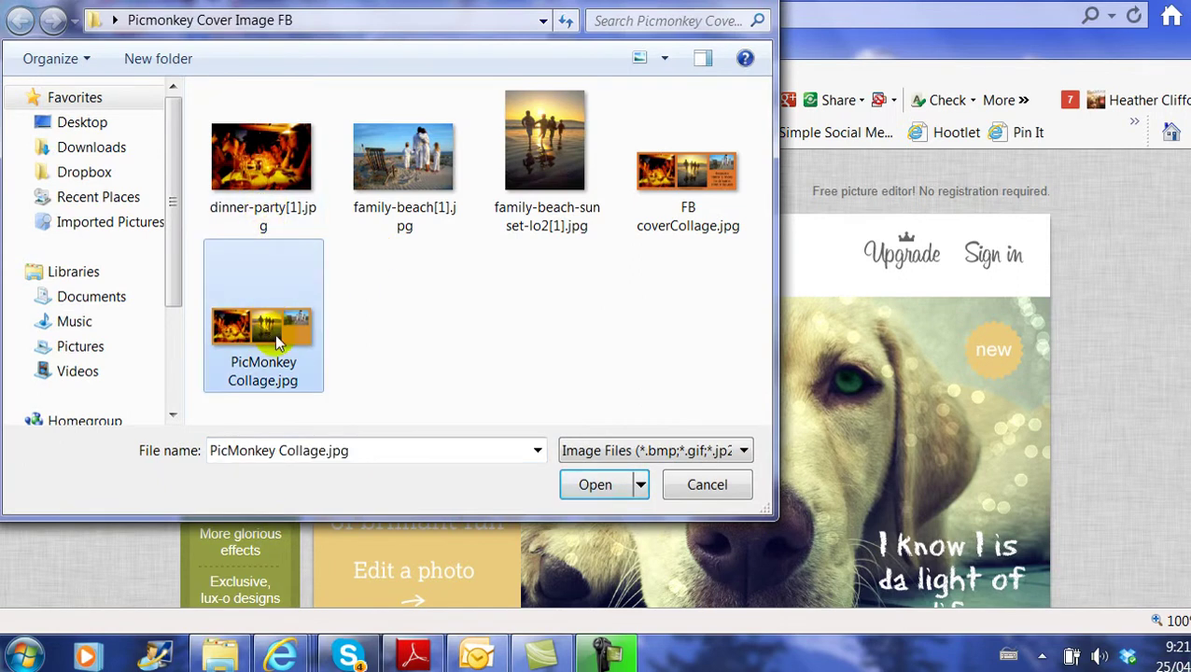
pyautogui.click(612, 486)
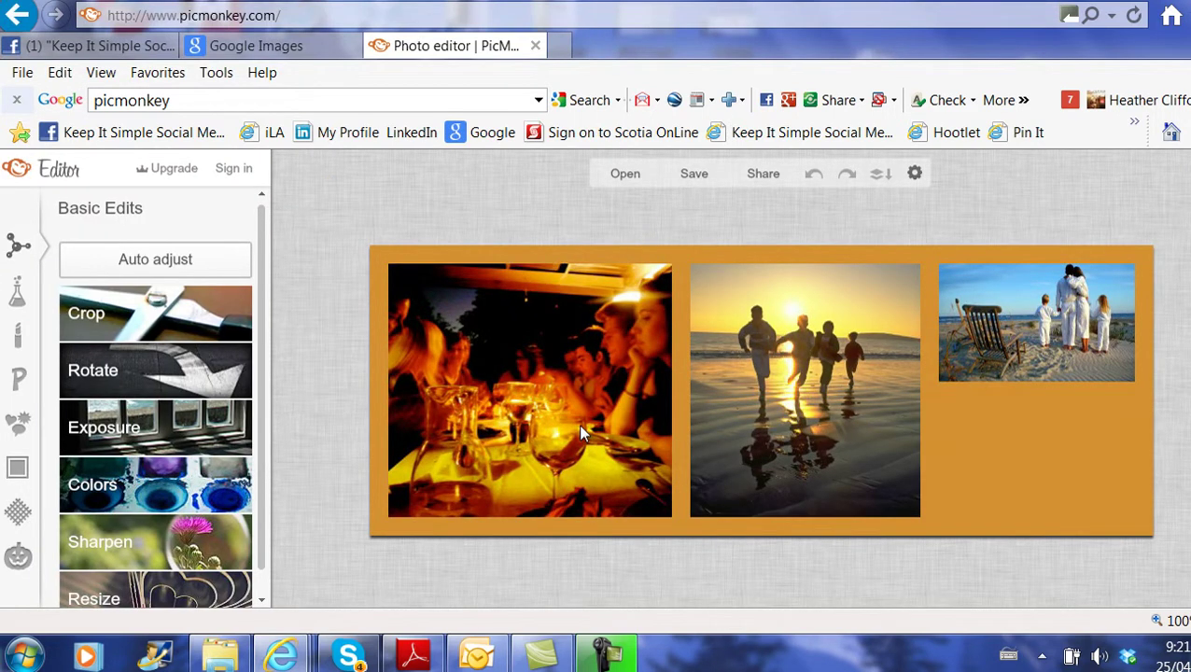
# Add a placeholder text box and place it on the orange area below the family beach photo
pyautogui.click(18, 378)
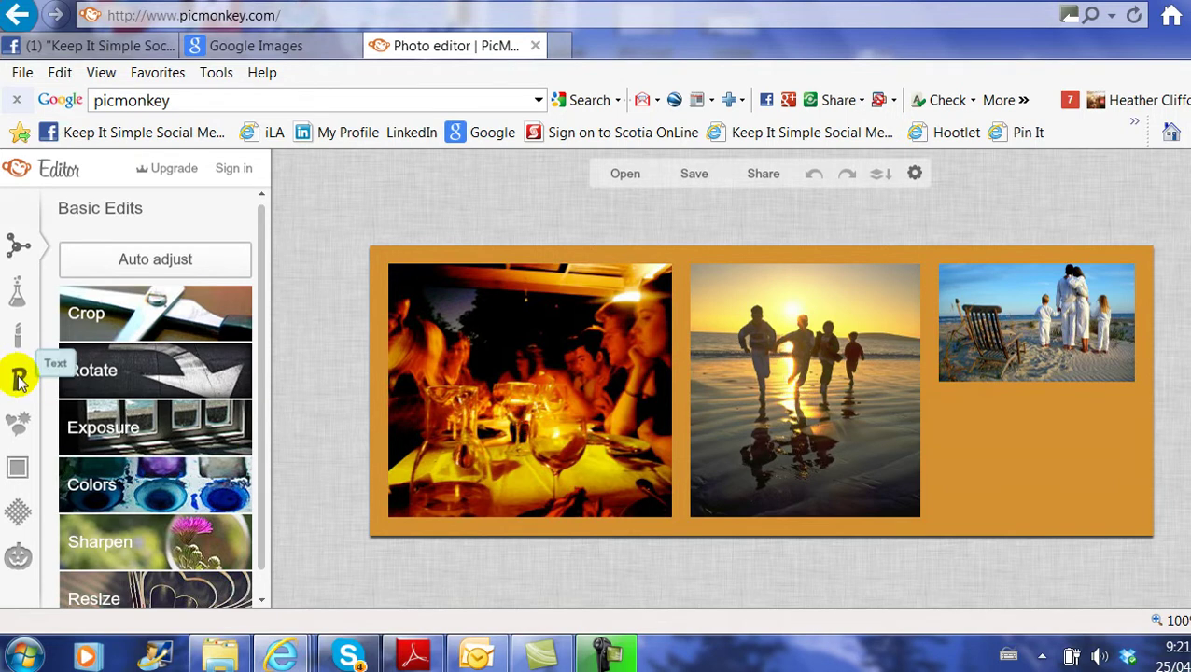
pyautogui.click(18, 378)
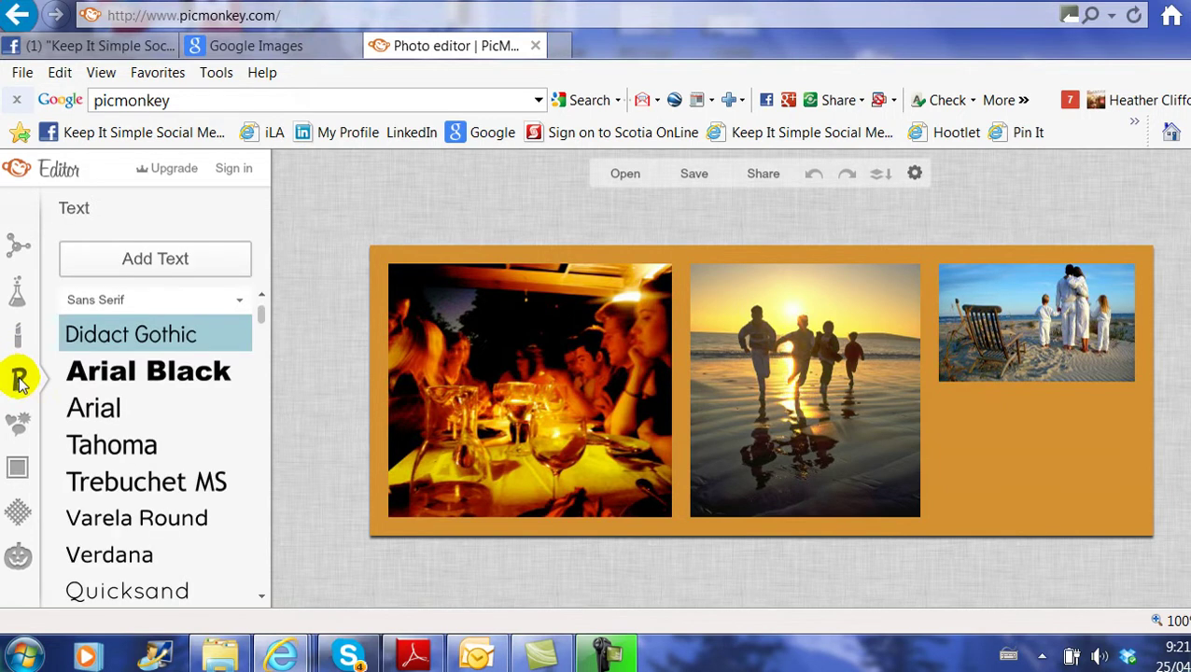
pyautogui.click(158, 268)
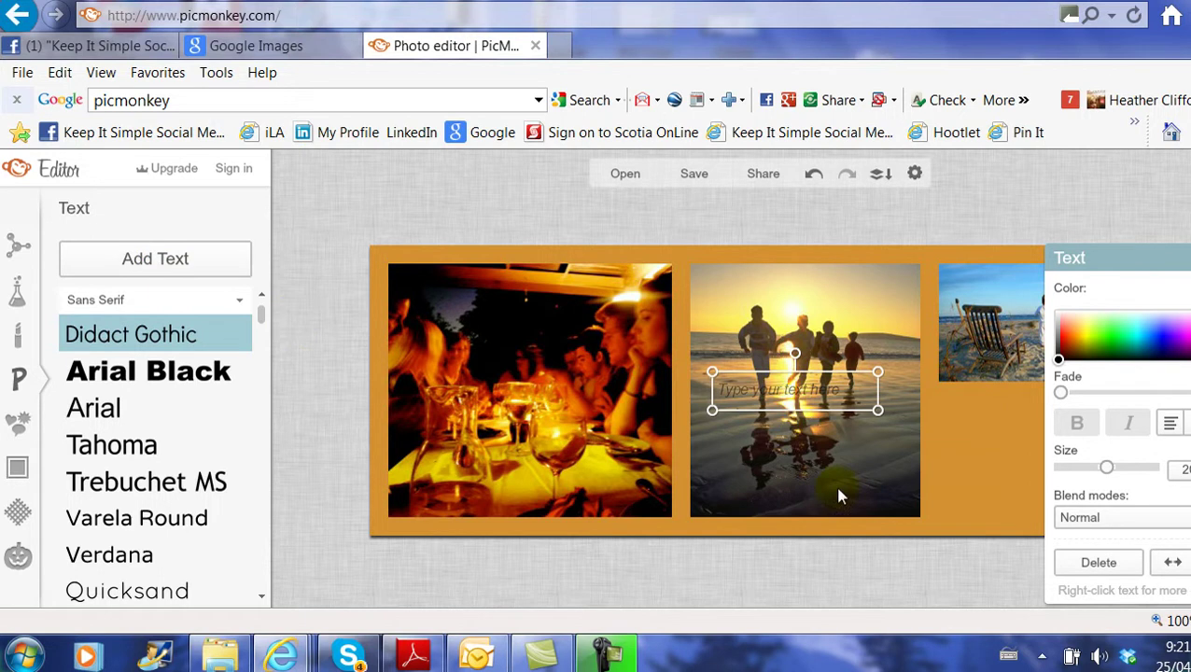
pyautogui.moveTo(795, 386); pyautogui.dragTo(1042, 420)
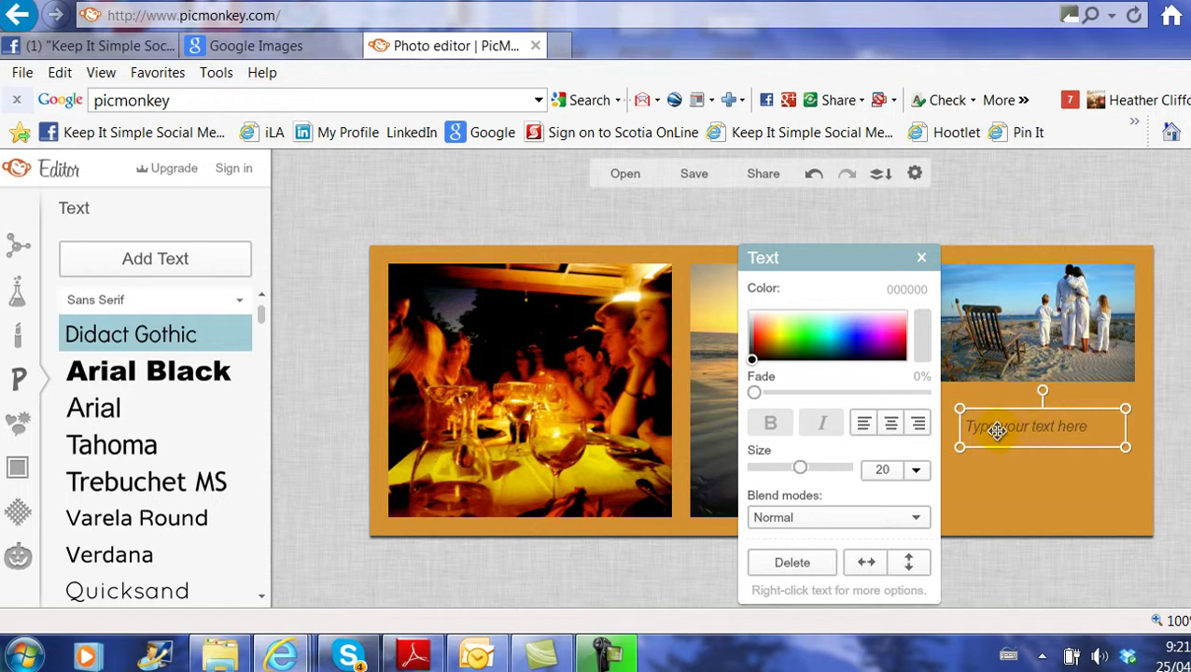
# Type 'Because there is More to Home than the House' and style it size 24 Chelsea Market
pyautogui.click(997, 429)
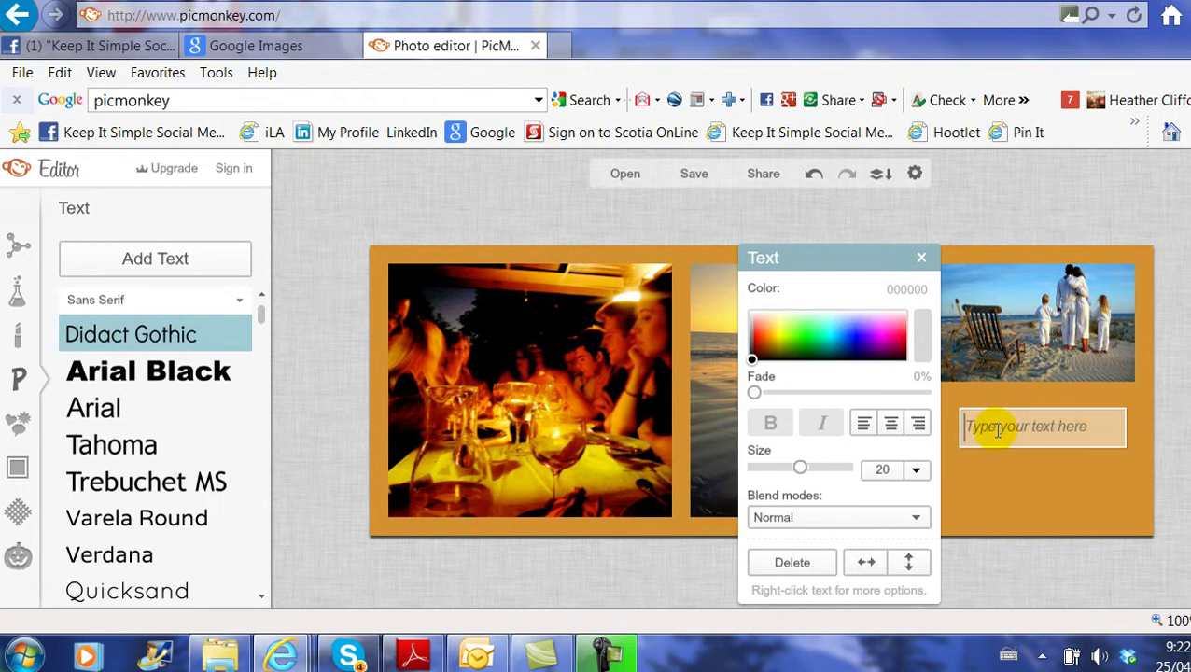
pyautogui.write('Because ')
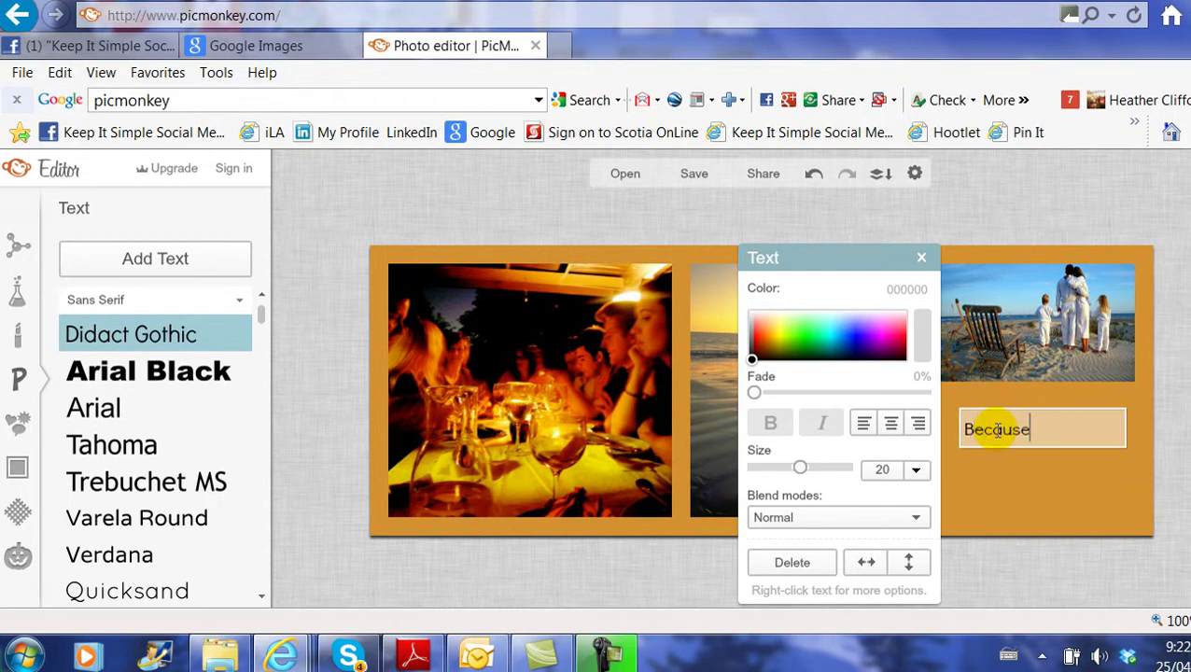
pyautogui.write('there is More to ')
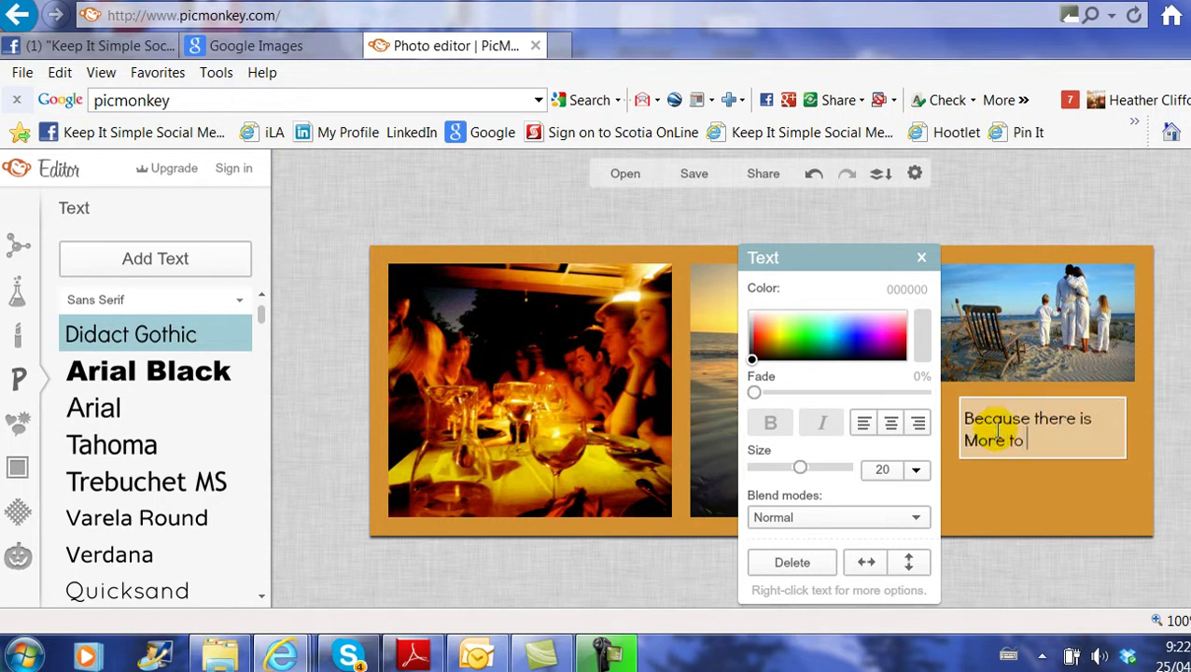
pyautogui.write('Home than the House!')
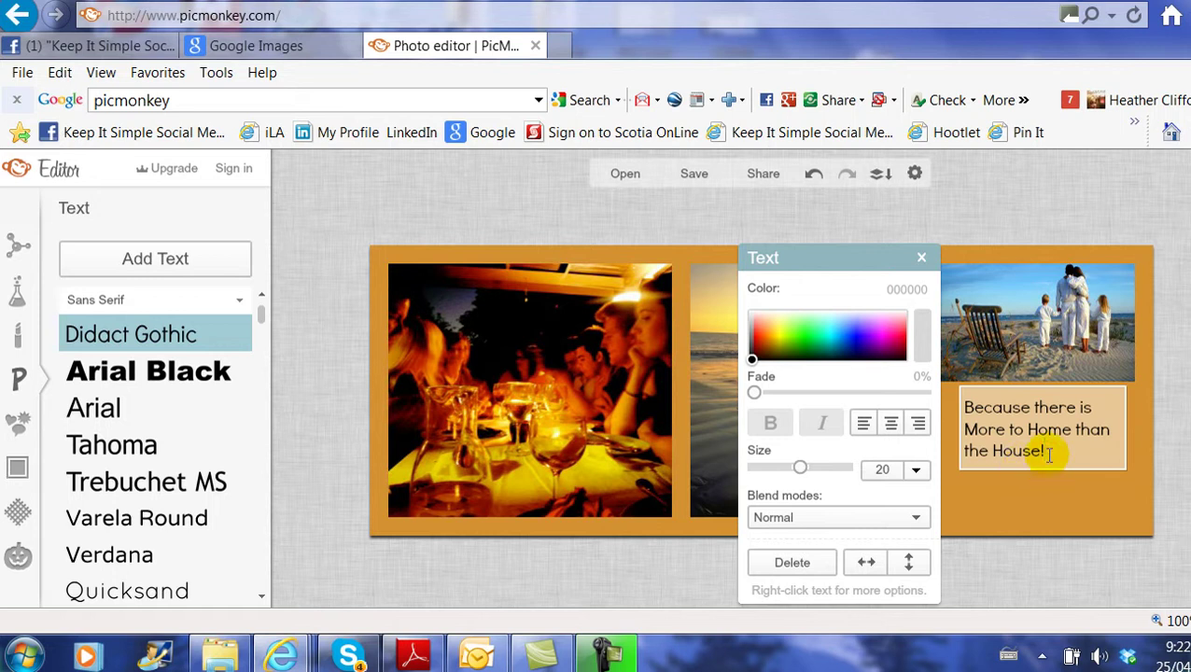
pyautogui.moveTo(1046, 452); pyautogui.dragTo(964, 411)
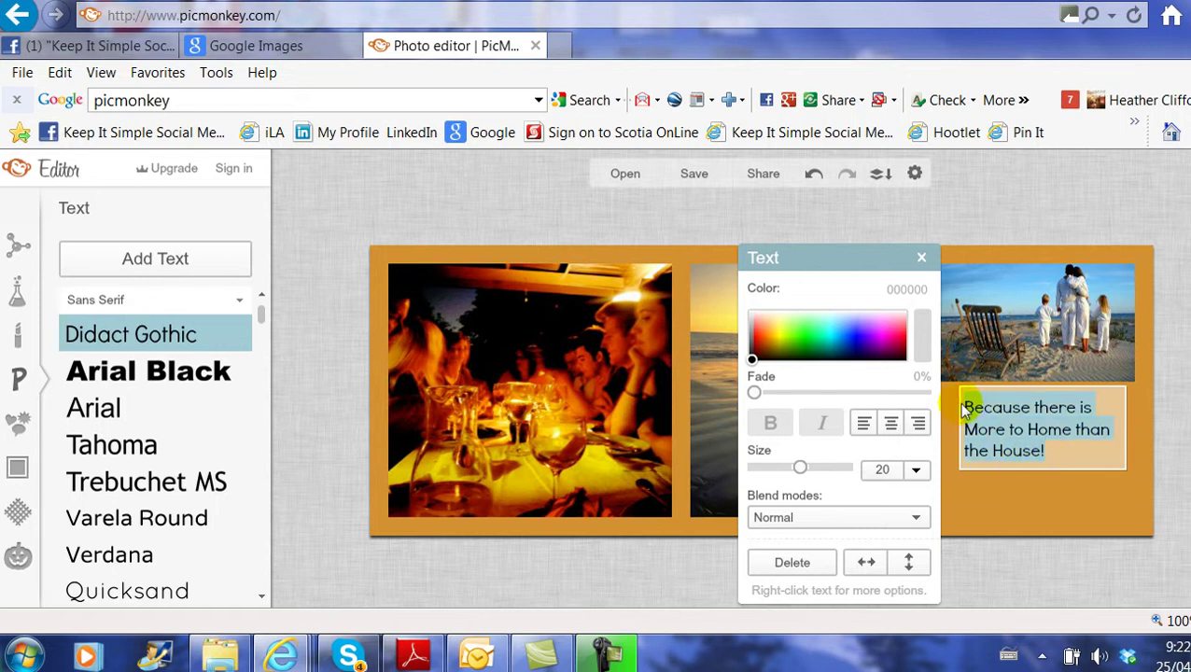
pyautogui.click(915, 471)
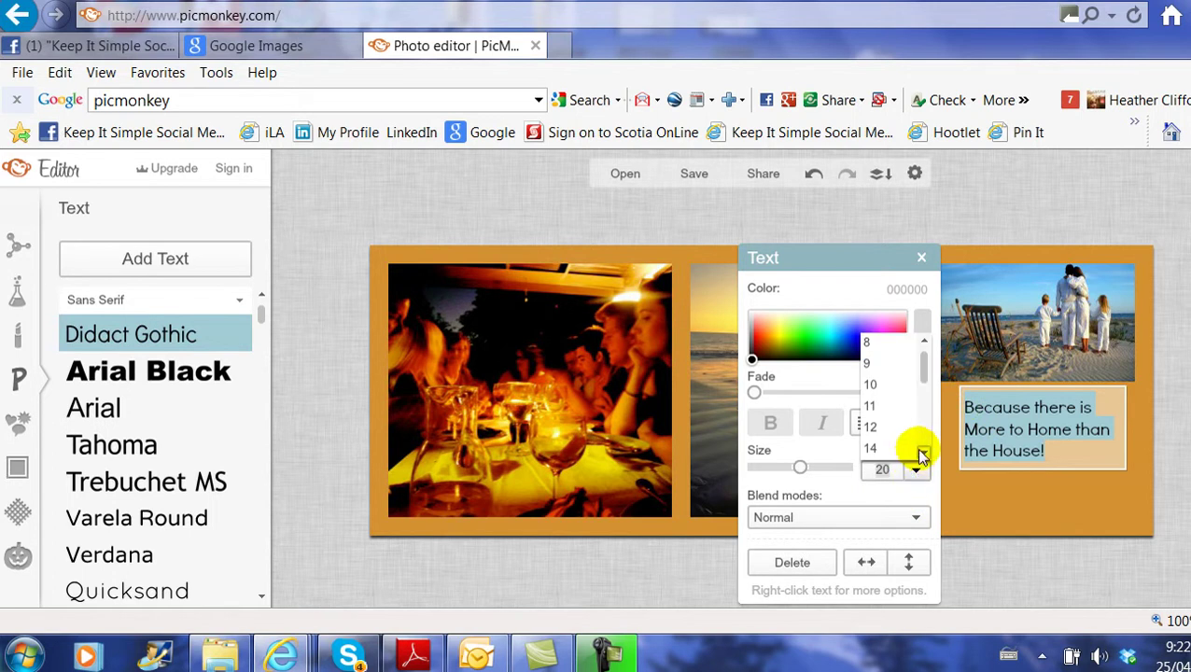
pyautogui.click(922, 455)
pyautogui.click(923, 455)
pyautogui.click(881, 427)
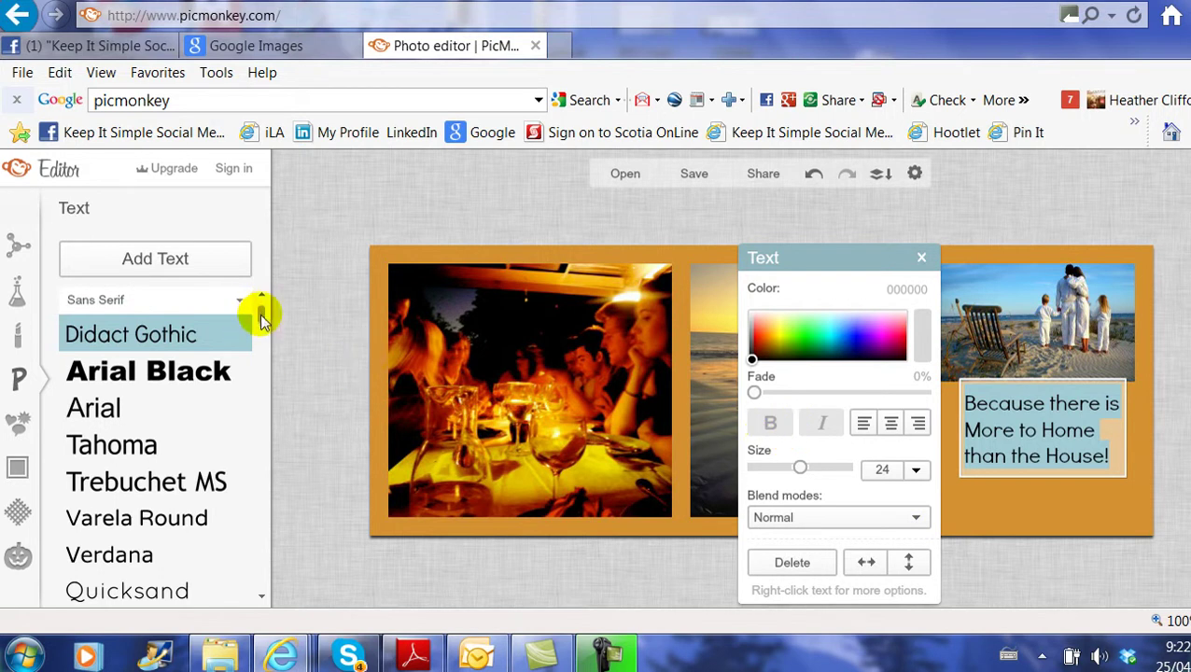
pyautogui.moveTo(262, 318); pyautogui.dragTo(260, 368)
pyautogui.click(170, 394)
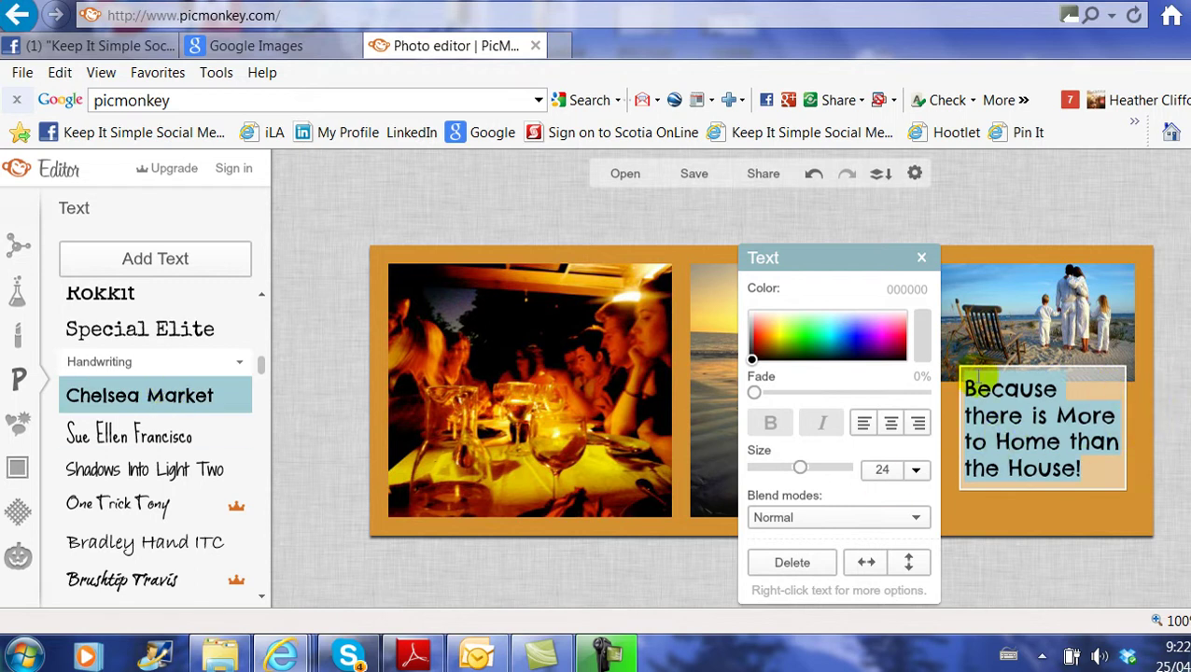
# Move the quote box lower, beneath the family beach photo
pyautogui.click(1174, 400)
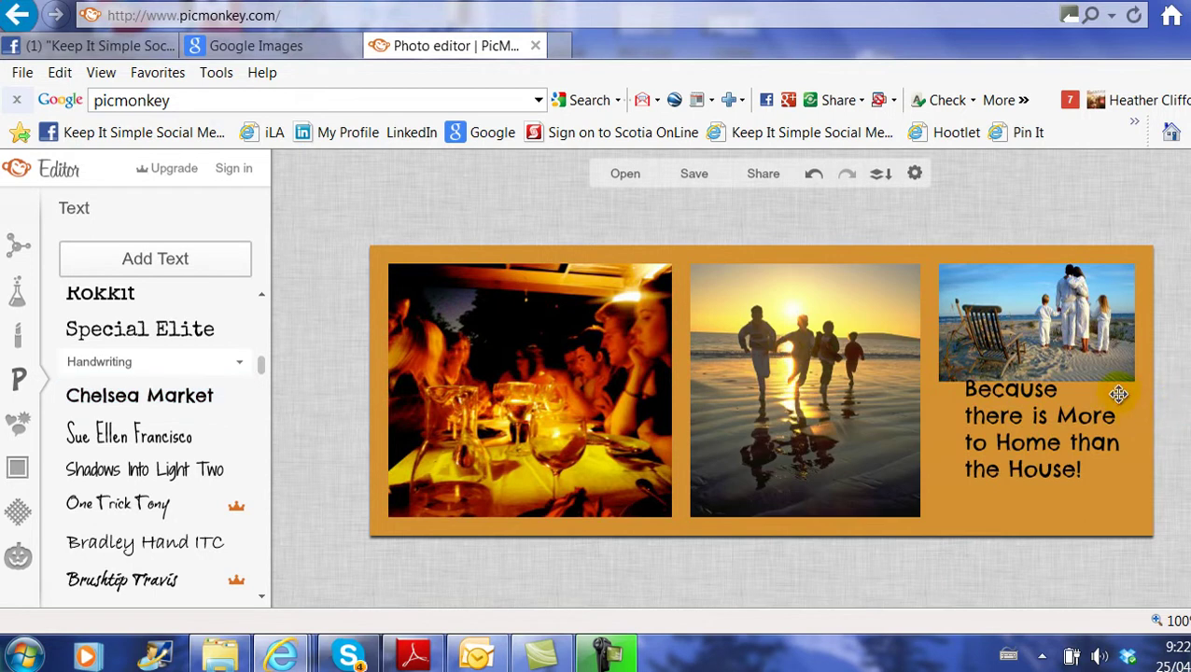
pyautogui.click(1110, 392)
pyautogui.click(1069, 388)
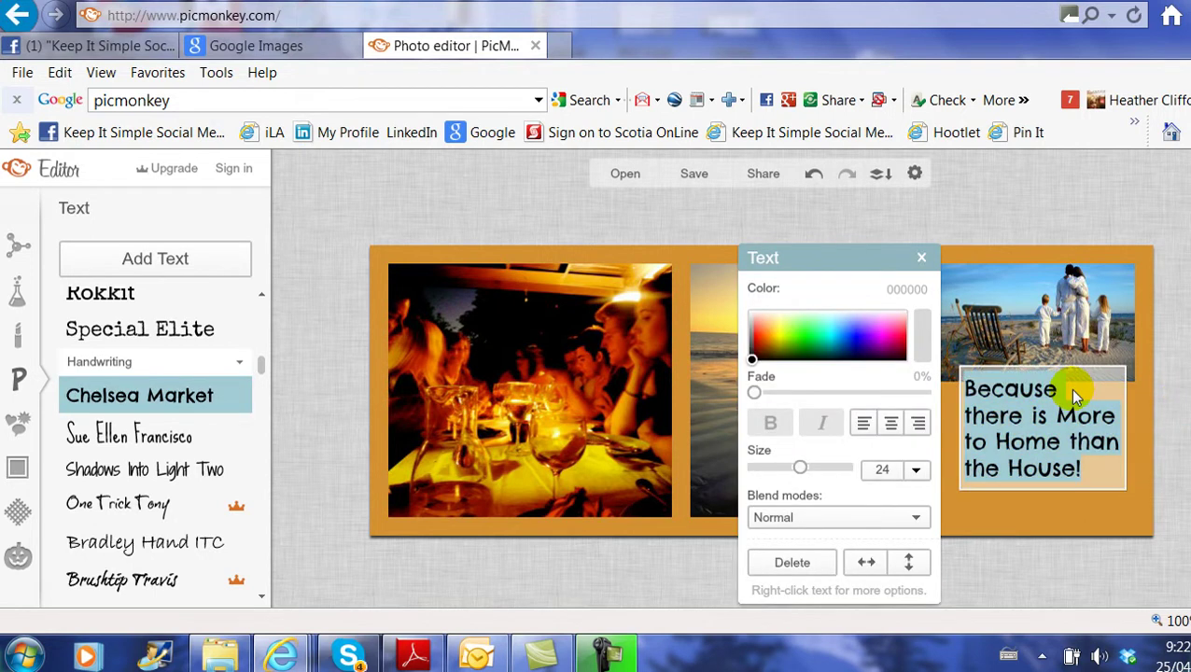
pyautogui.click(1143, 444)
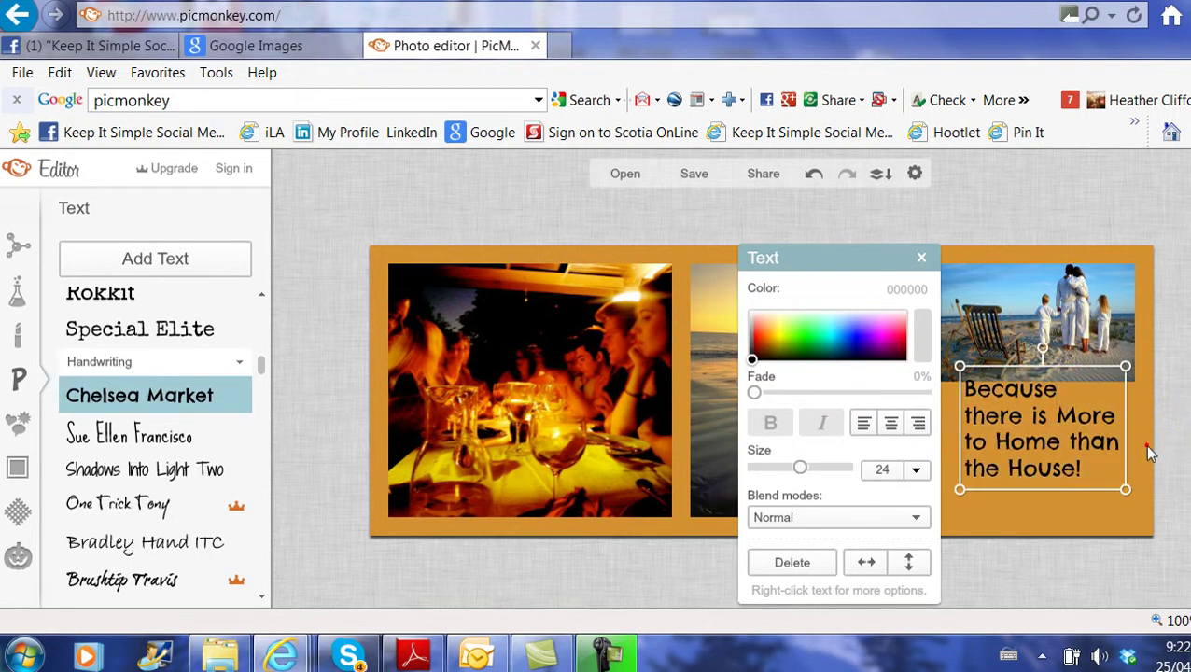
pyautogui.moveTo(1079, 440); pyautogui.dragTo(1083, 466)
pyautogui.click(1143, 450)
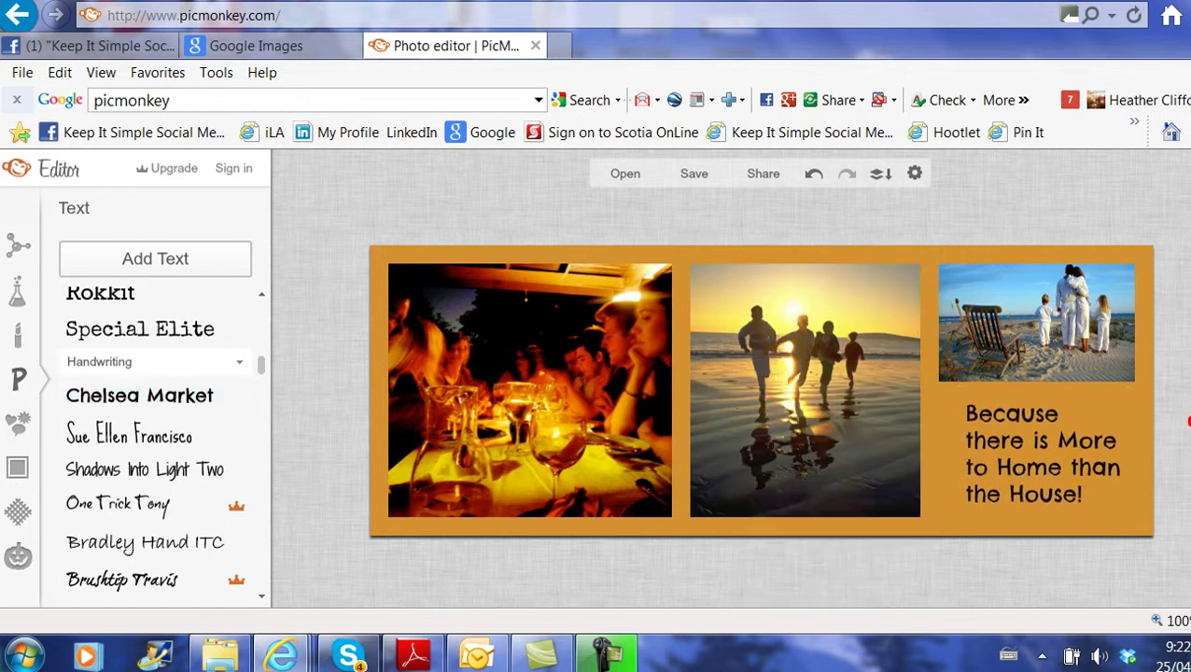
# Centre-align the lines of the quote text
pyautogui.click(1002, 458)
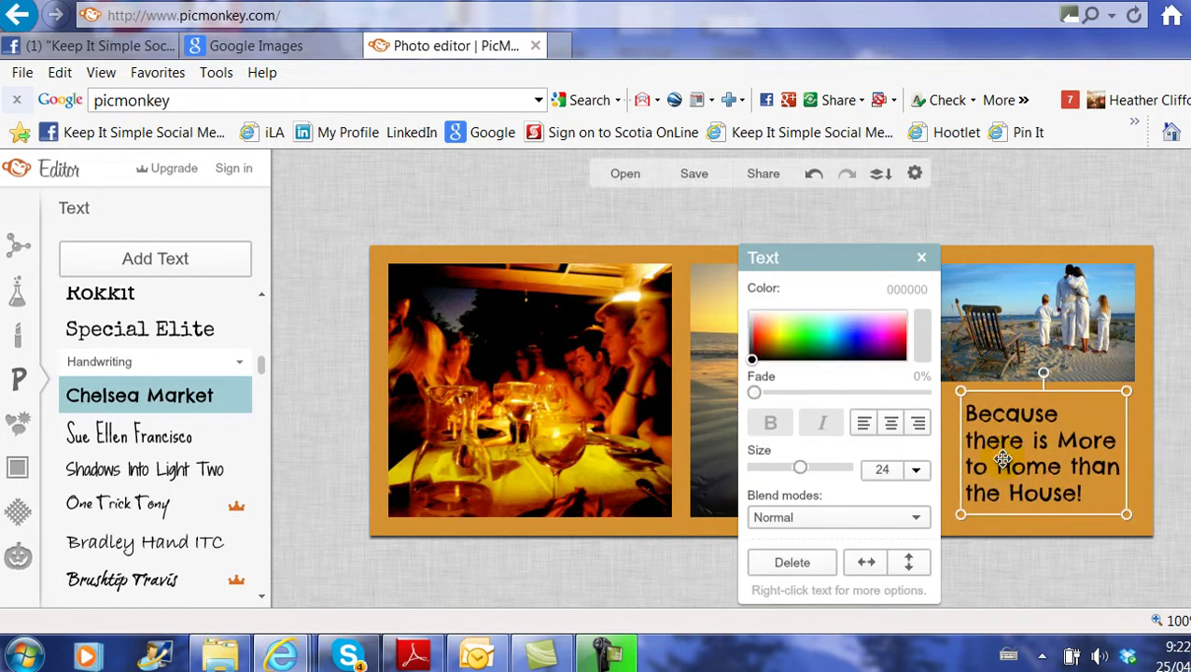
pyautogui.click(1000, 458)
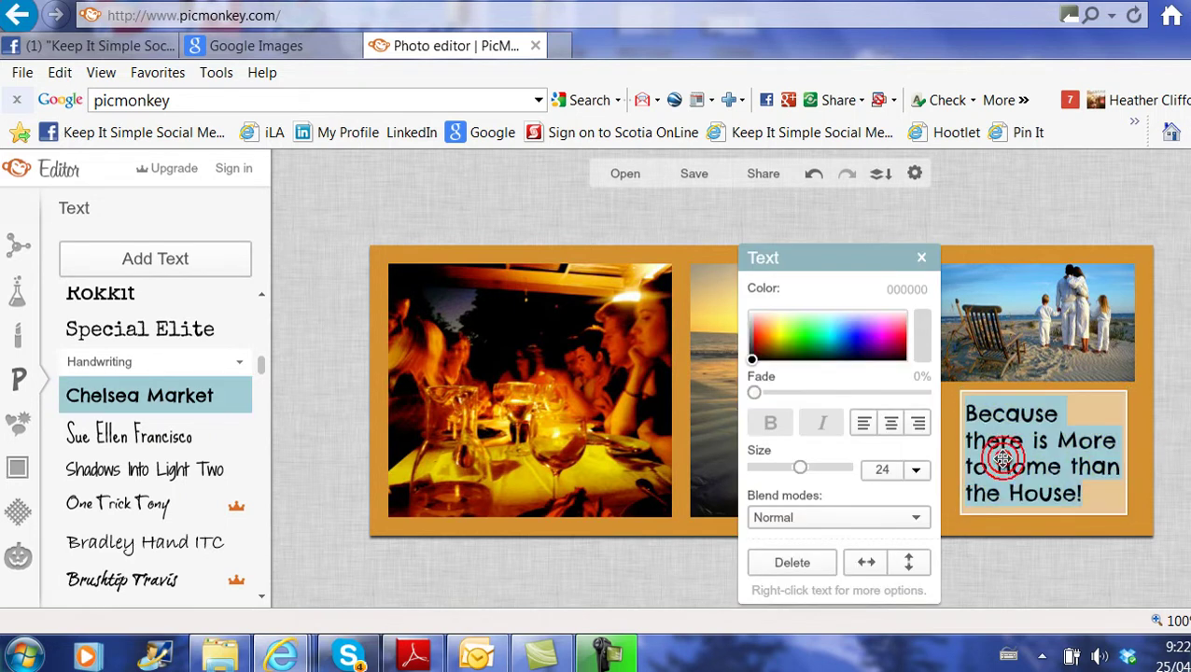
pyautogui.click(891, 428)
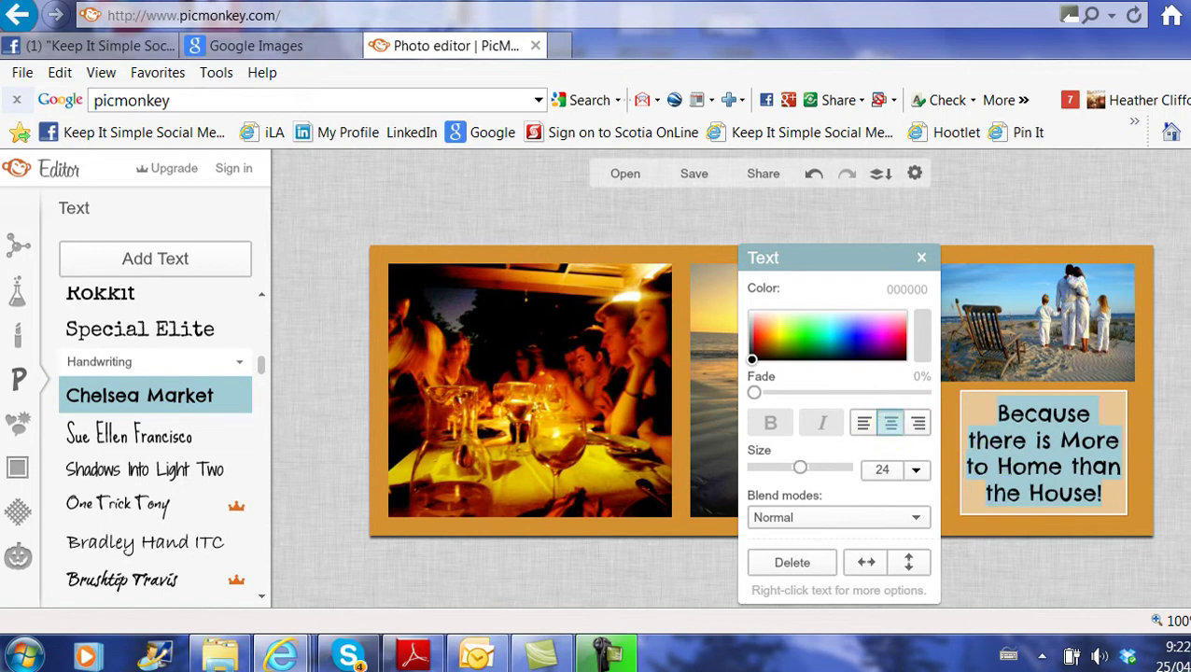
pyautogui.click(1144, 458)
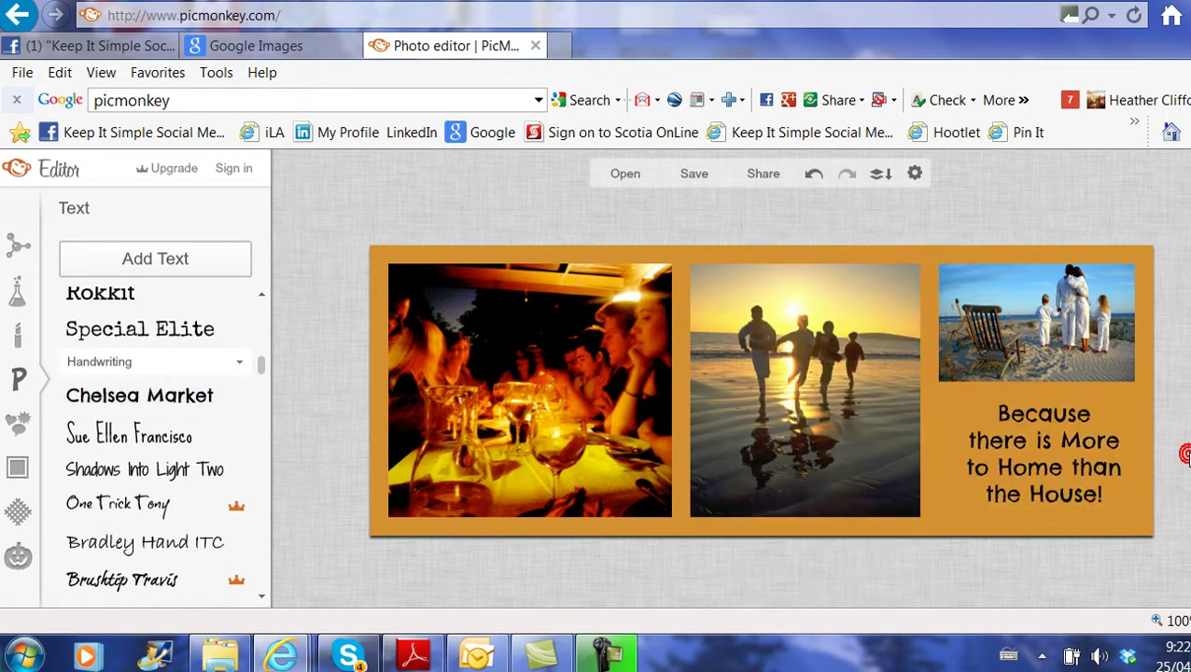
# Add a second text box below the middle sunset photo with size 14 text
pyautogui.click(172, 266)
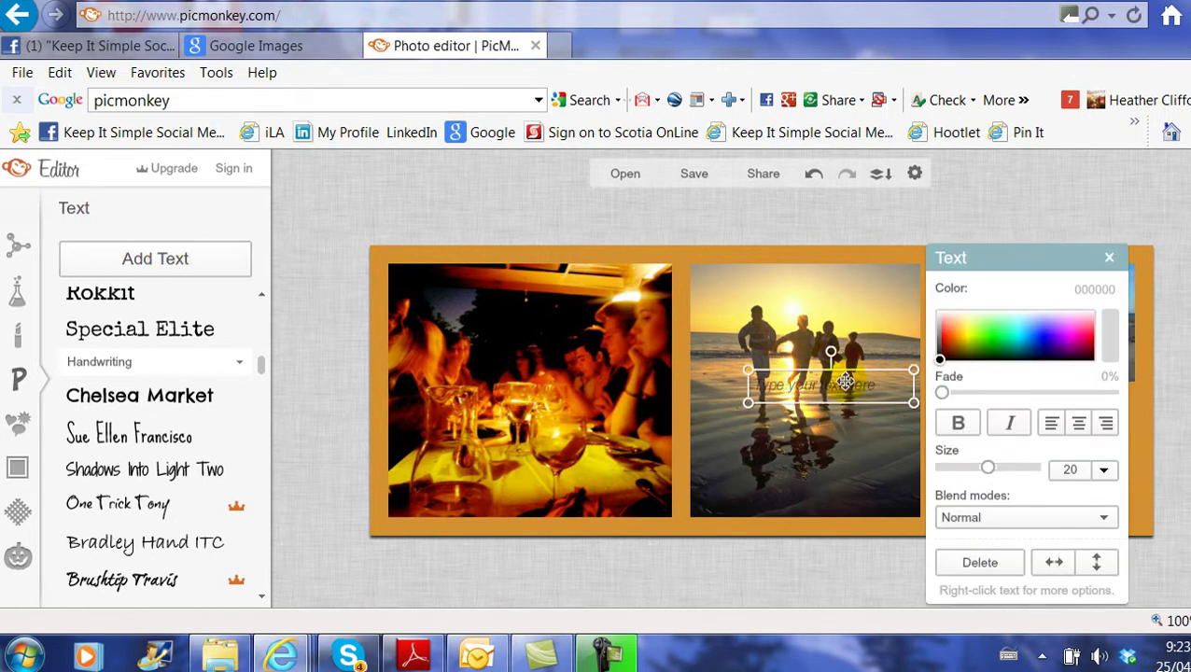
pyautogui.moveTo(843, 377); pyautogui.dragTo(821, 524)
pyautogui.click(1104, 470)
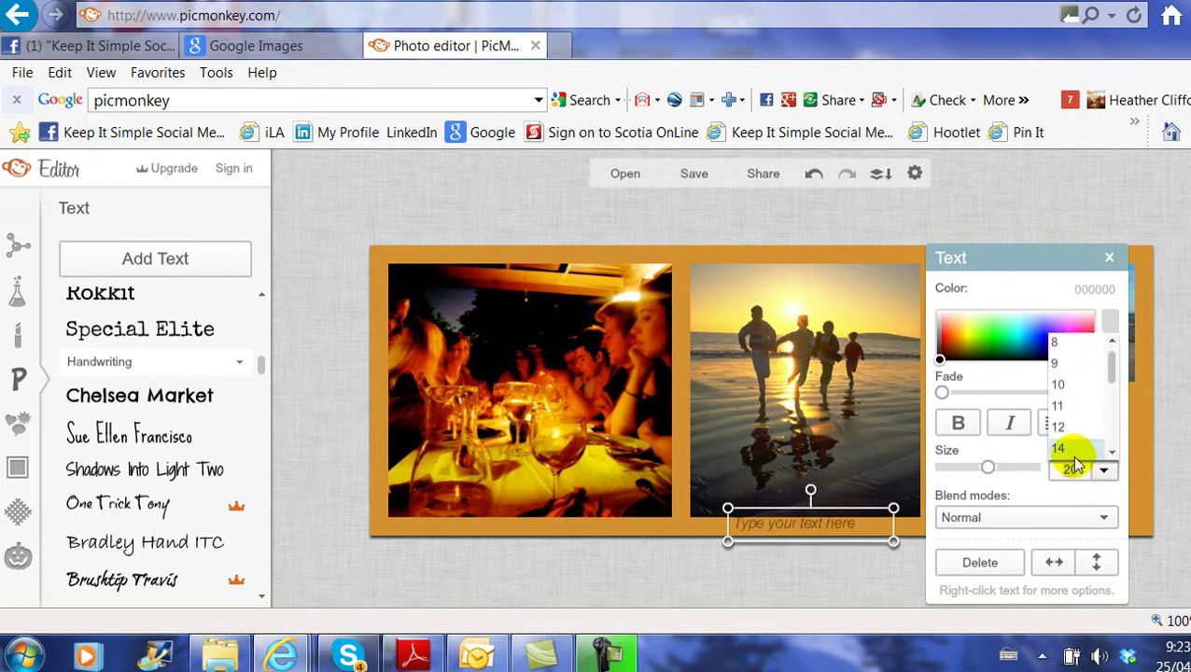
pyautogui.click(1060, 446)
pyautogui.click(738, 526)
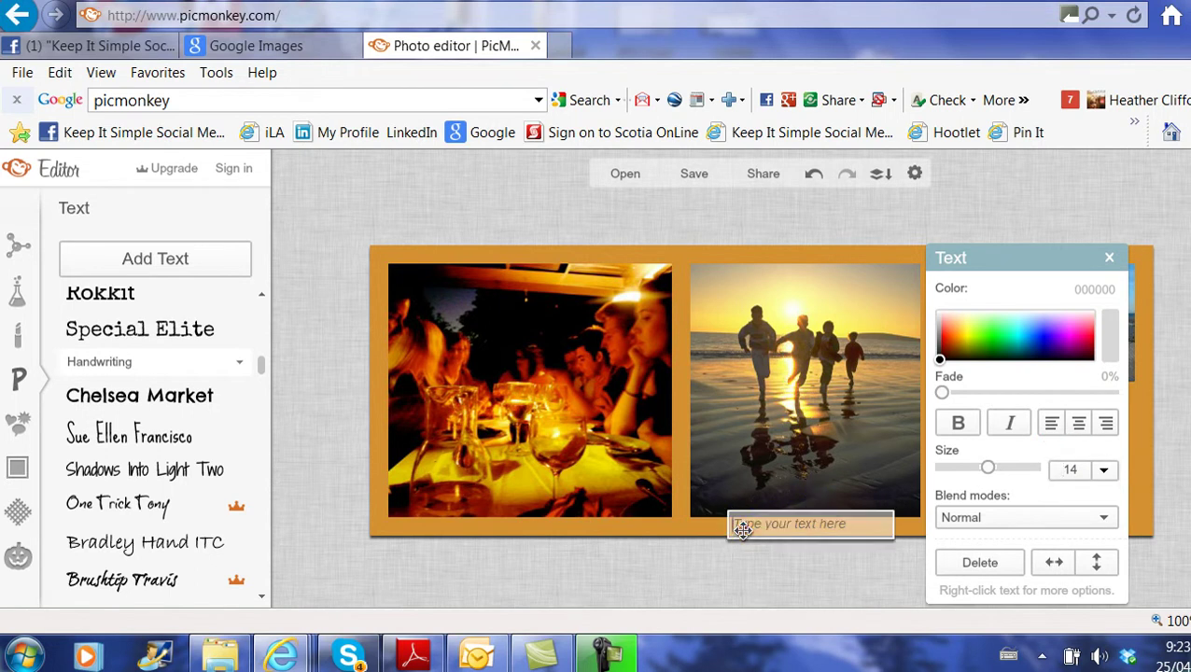
pyautogui.write('www.')
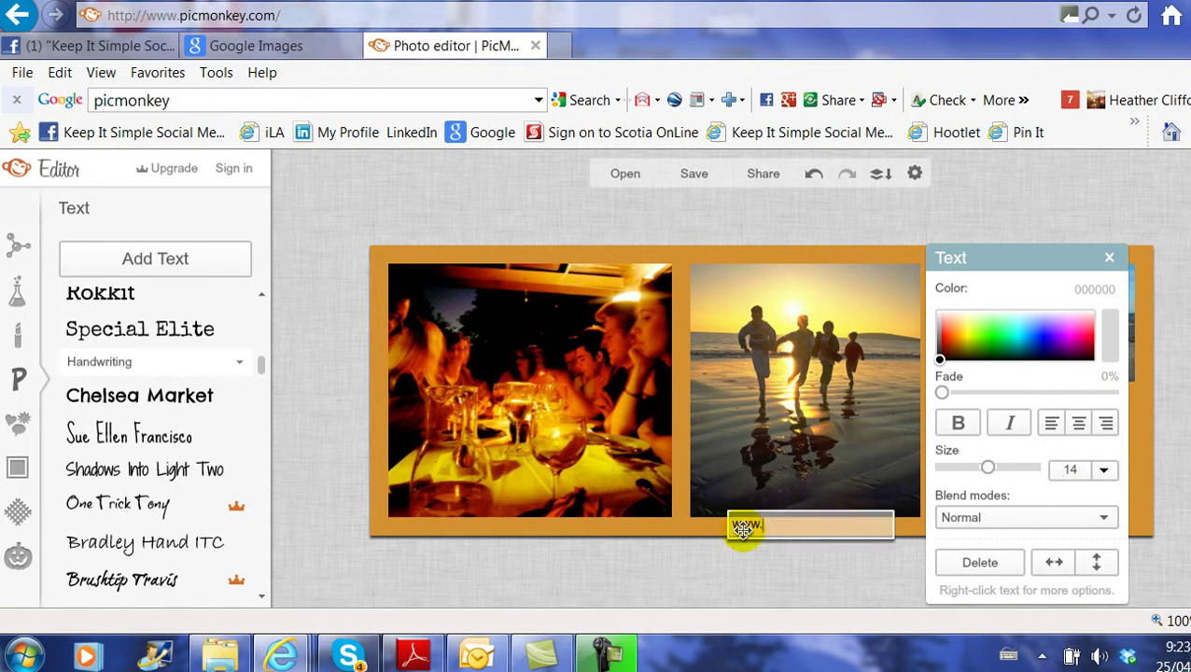
pyautogui.write('keepitsimplesocialme')
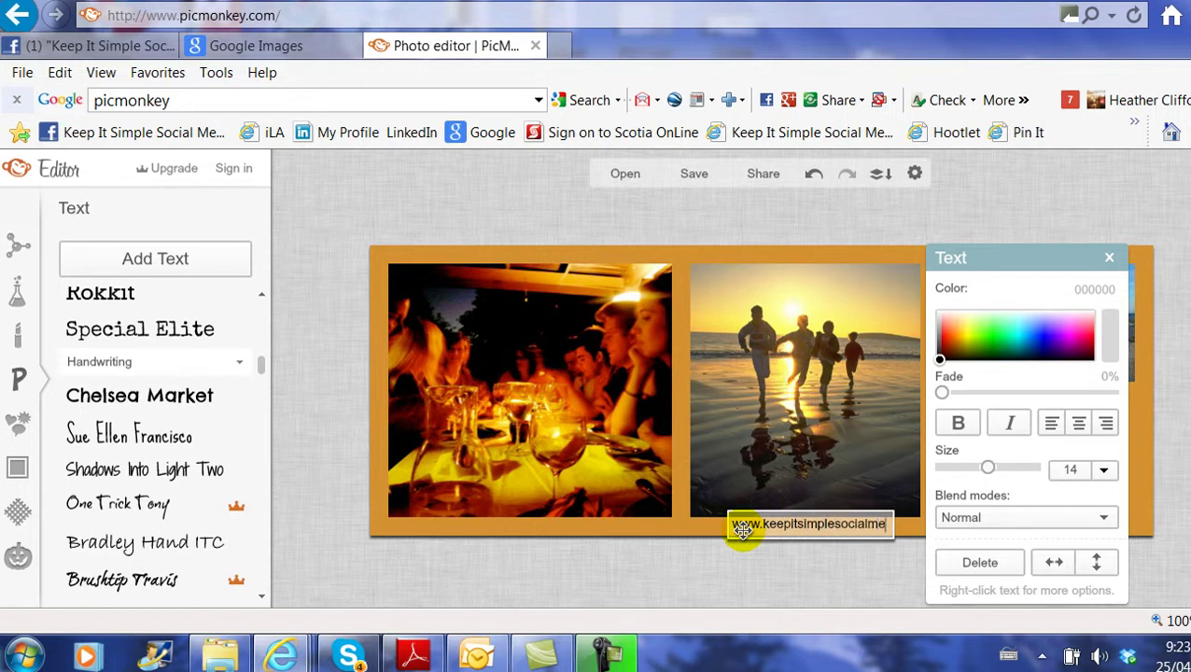
pyautogui.write('dia.com')
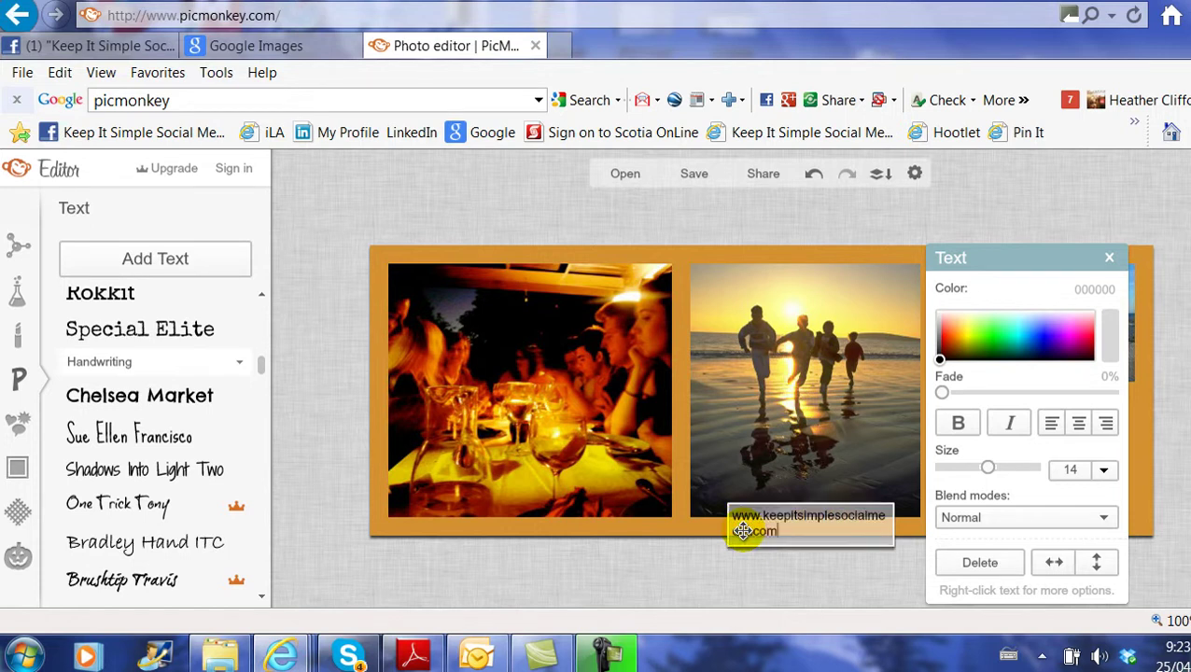
pyautogui.click(681, 558)
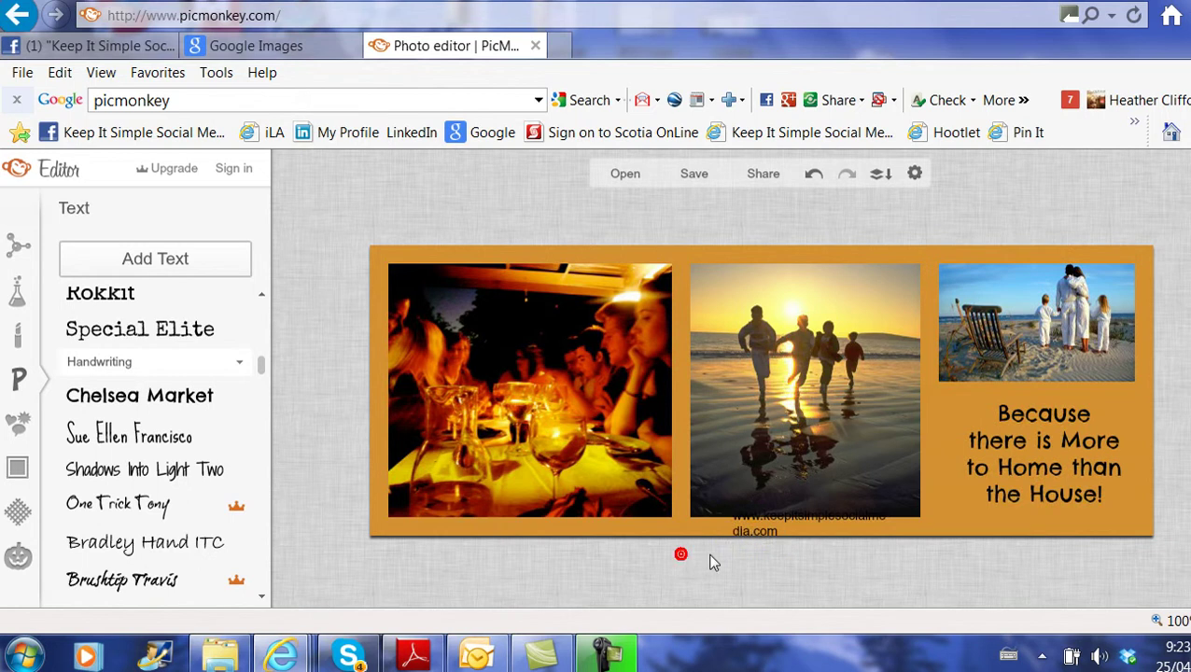
pyautogui.click(745, 520)
pyautogui.moveTo(720, 527); pyautogui.dragTo(764, 532)
pyautogui.click(618, 559)
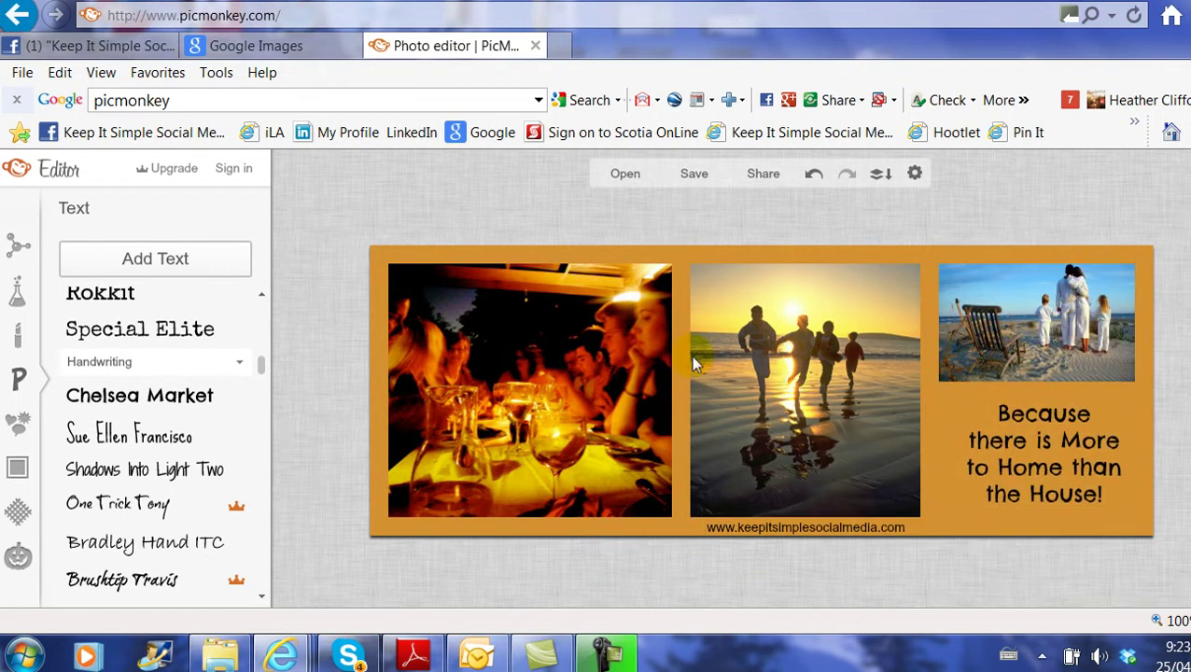
pyautogui.click(774, 553)
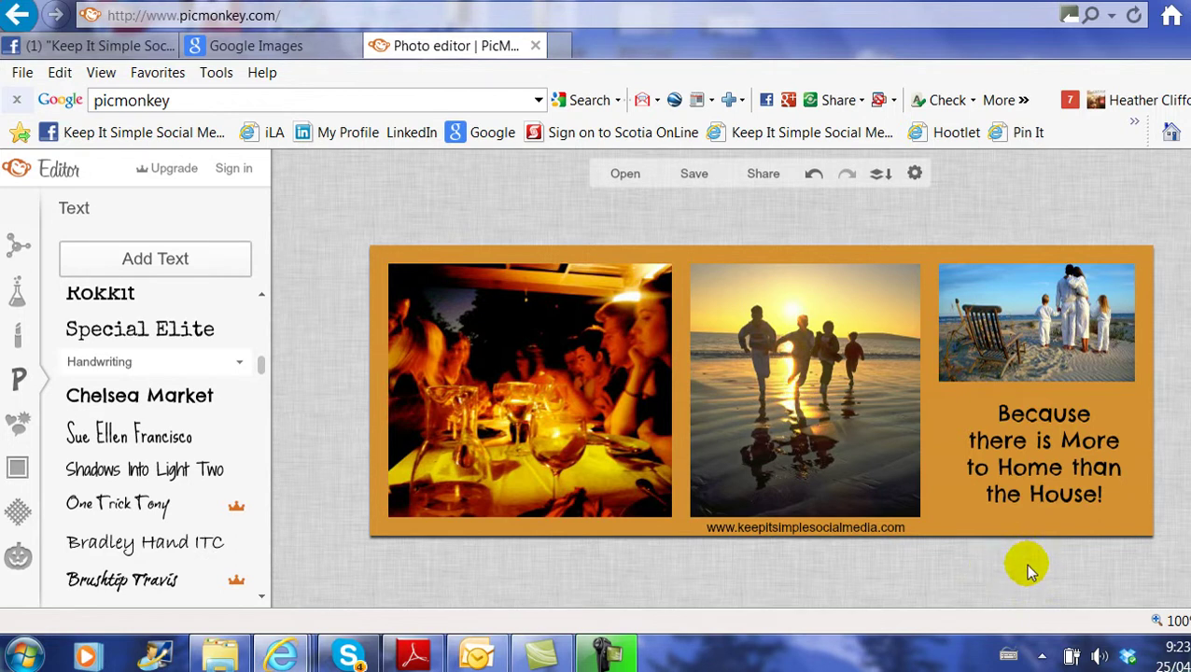
# Save the collage as PicMonkey Collage.jpg, replacing the existing file
pyautogui.click(691, 175)
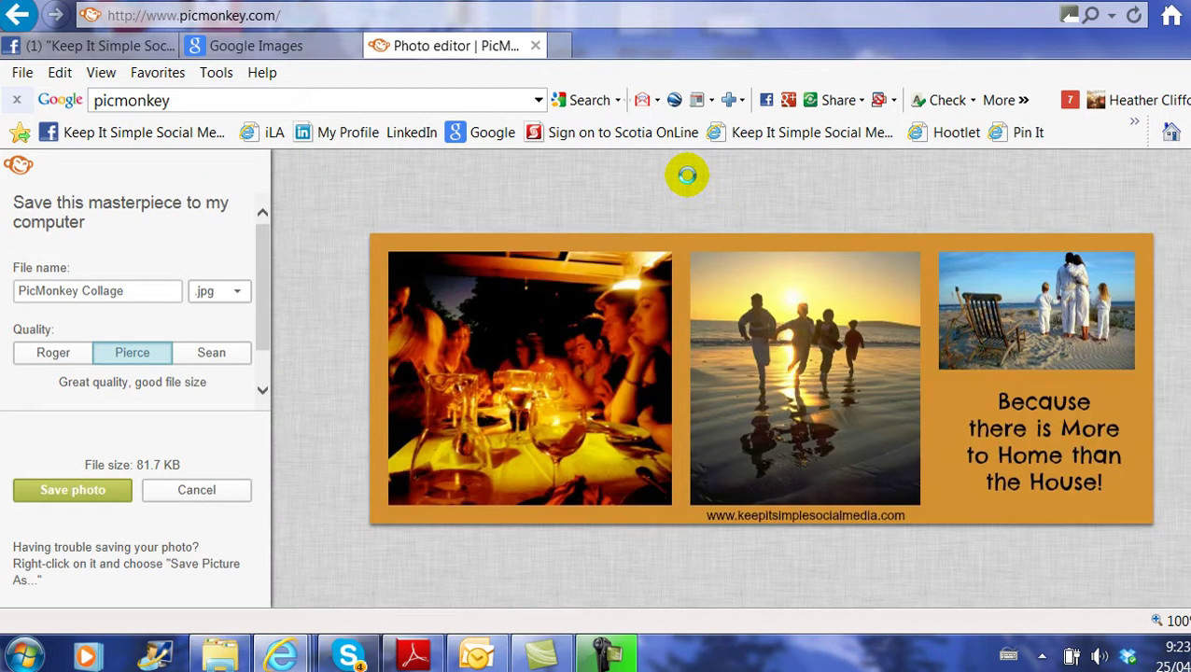
pyautogui.click(83, 490)
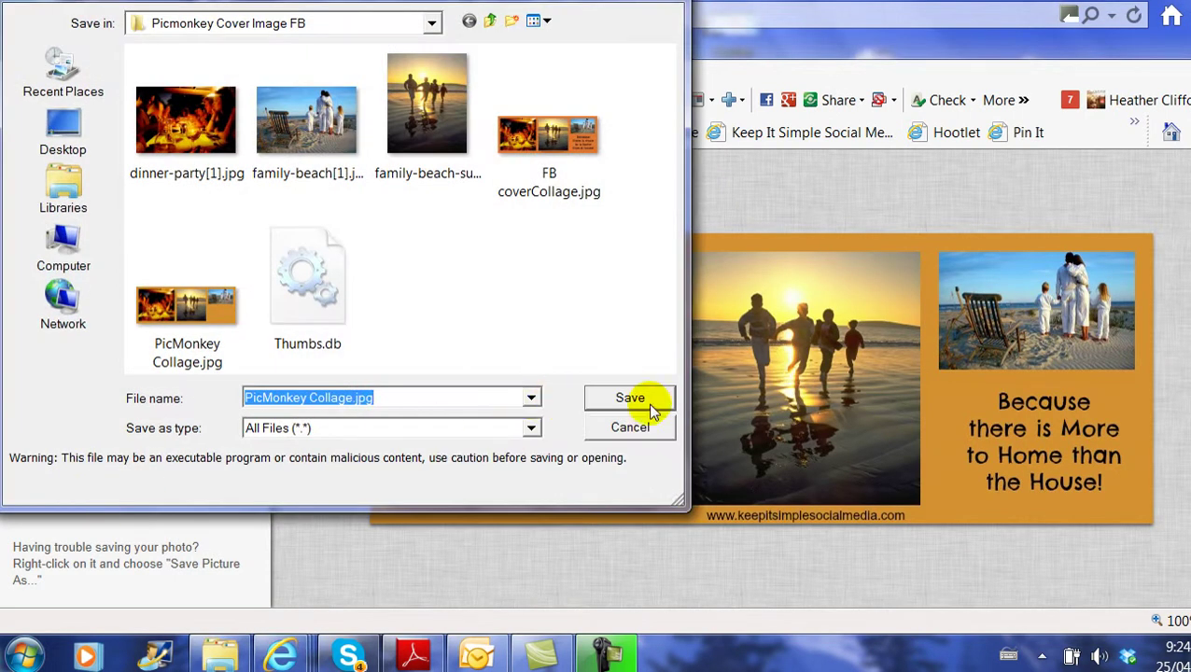
pyautogui.click(642, 409)
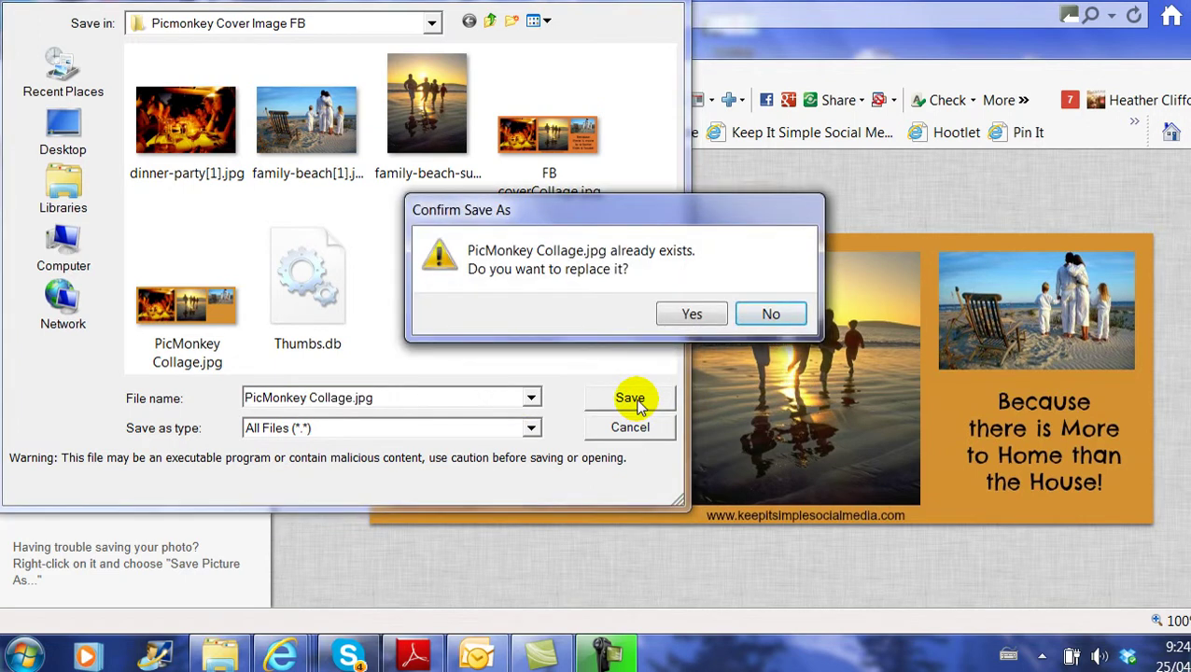
pyautogui.click(689, 314)
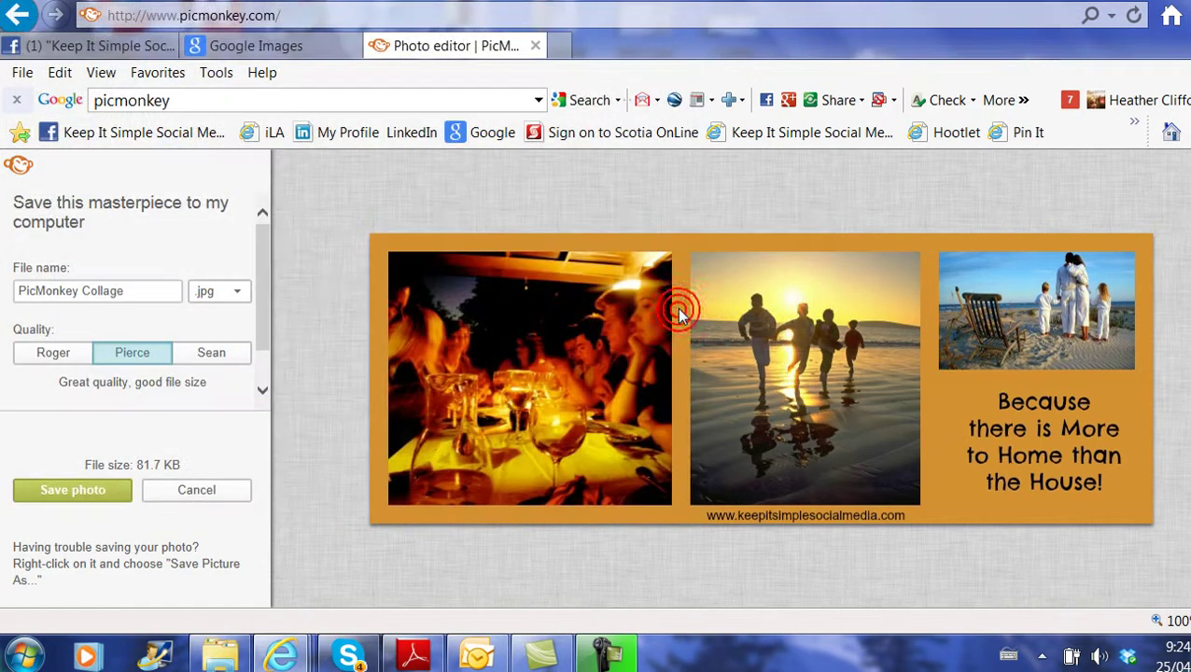
# Switch to the Keep It Simple Social Media Facebook page in the browser
pyautogui.click(133, 53)
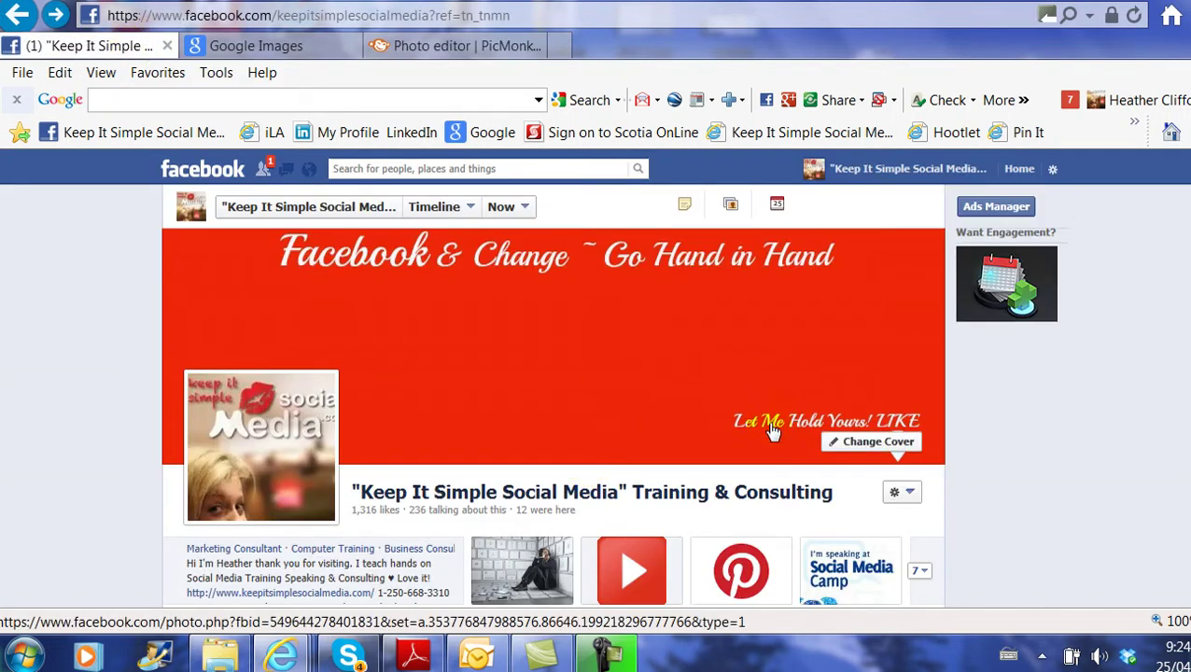